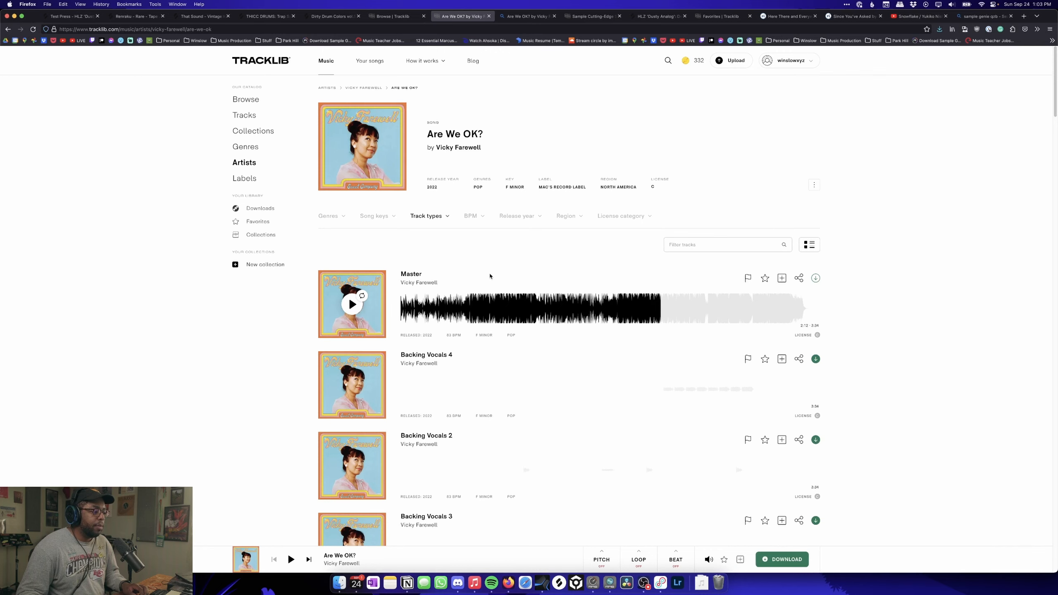
- Switch to Studio One and play the opening of the Vicky Farewell sample to locate its first hit
key(ctrl+Right)
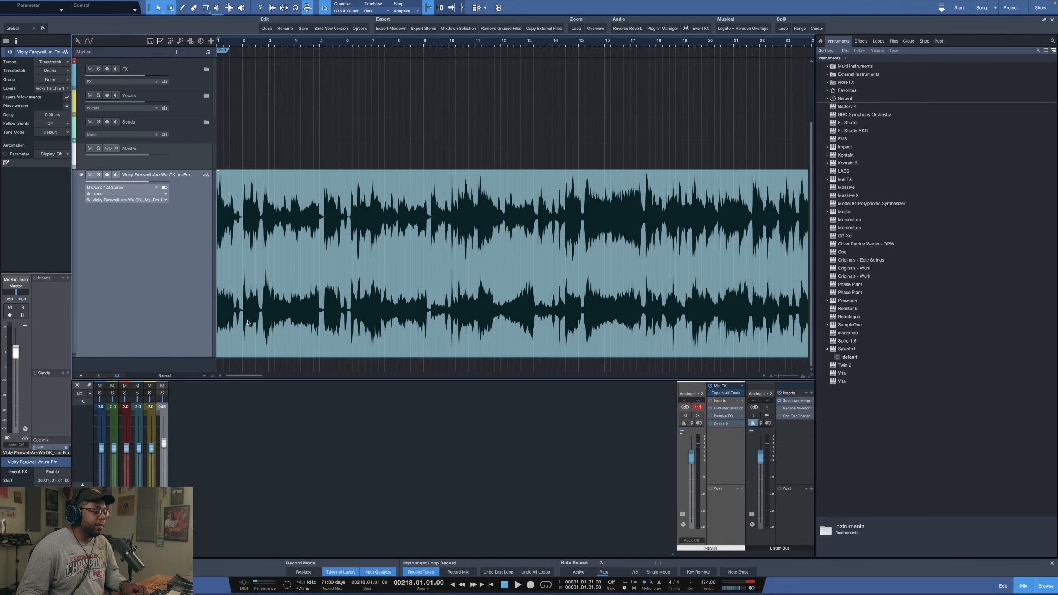
key(space)
scroll(325, 41, down, 10)
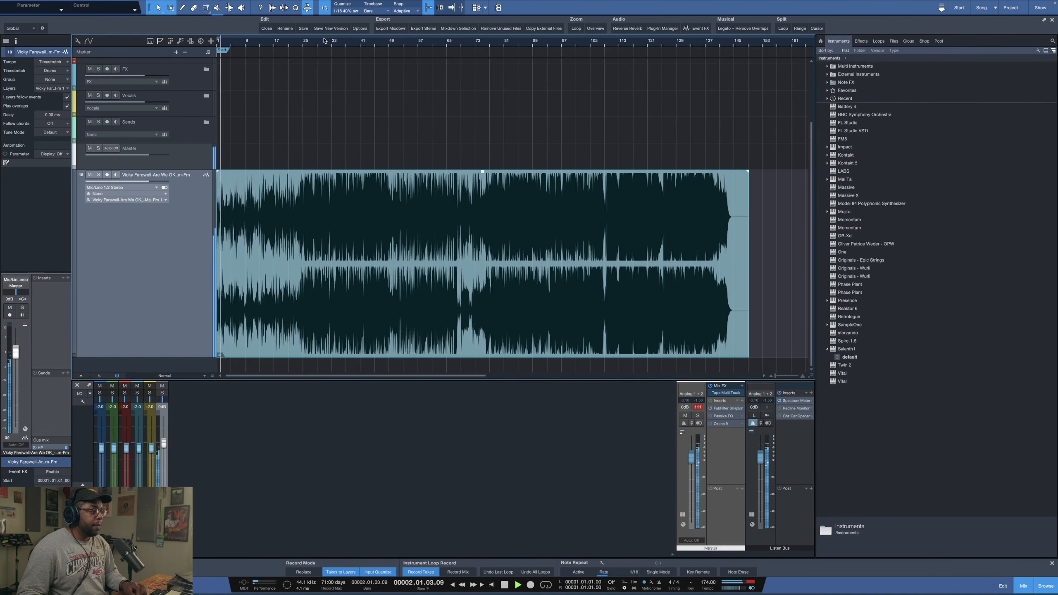
drag(237, 323, 243, 319)
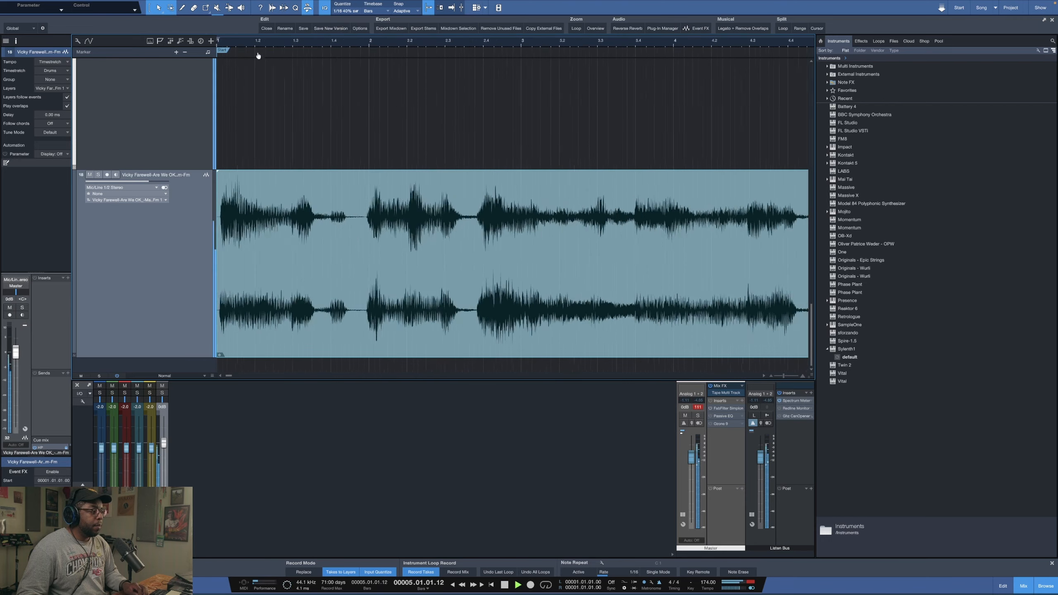
drag(257, 54, 498, 55)
key(space)
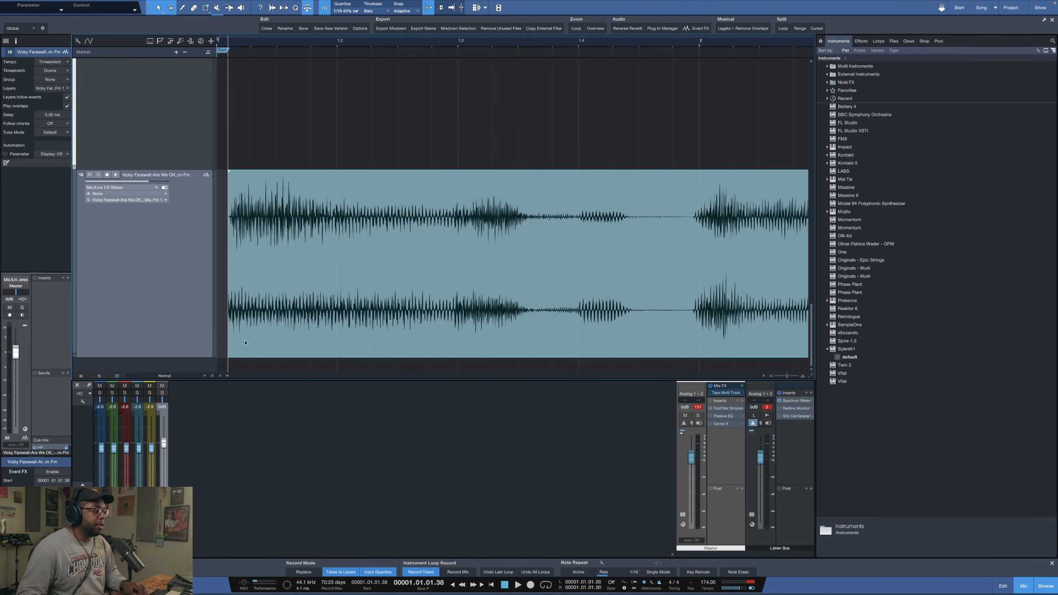
- Align the sample's first hit with bar 1 and audition it with WXYZTOY - FULL DRUMS.wav on a new track
drag(280, 350, 269, 348)
drag(293, 51, 371, 18)
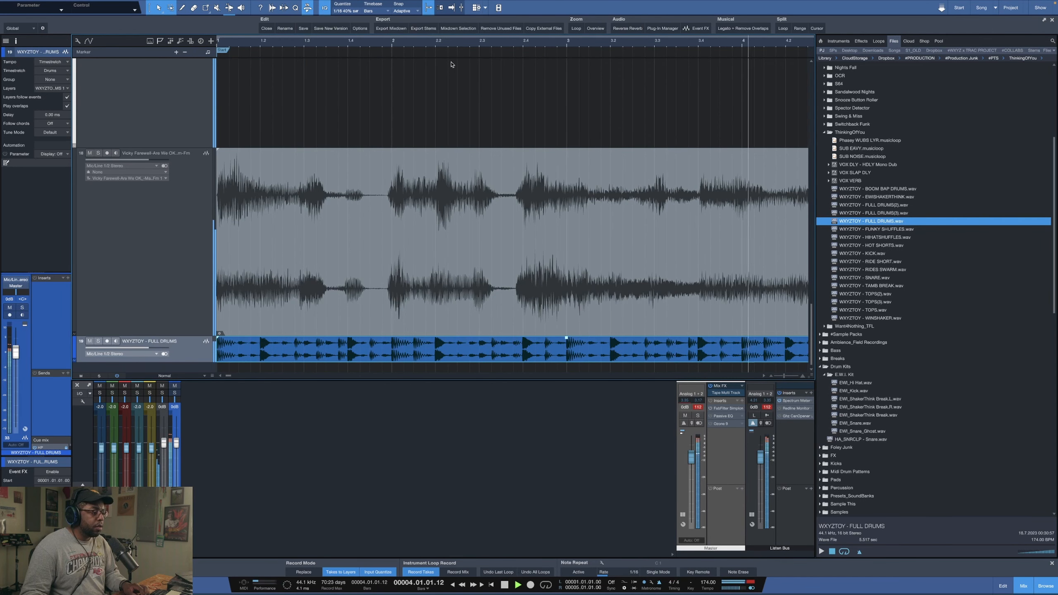
drag(388, 43, 398, 42)
key(space)
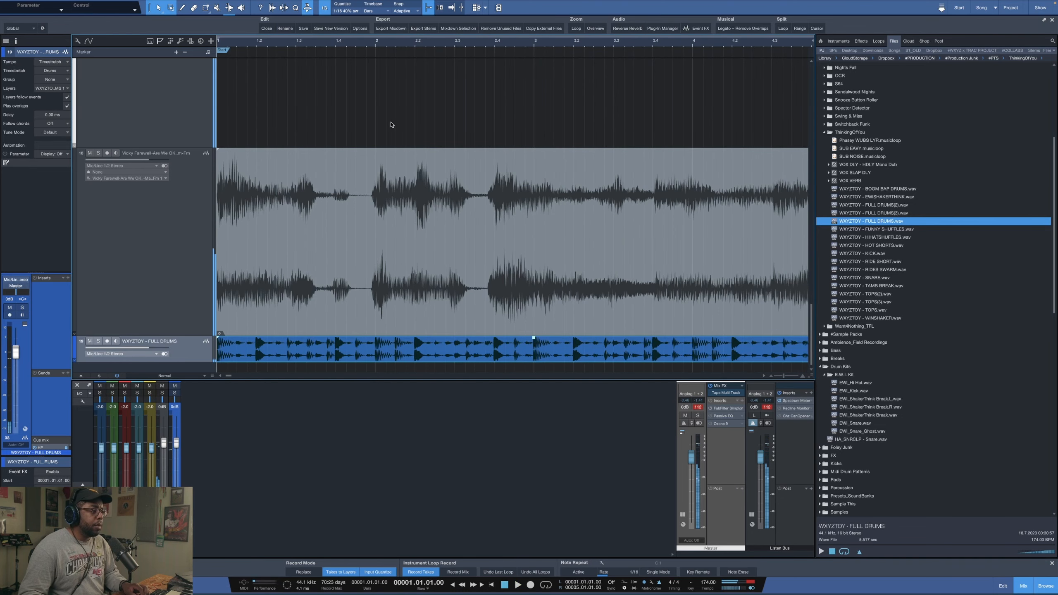
- Loop the opening bars, shift the sample slice just before beat 1.3 to 1.03.01.00, and check its timing against the drums
click(384, 136)
key(/)
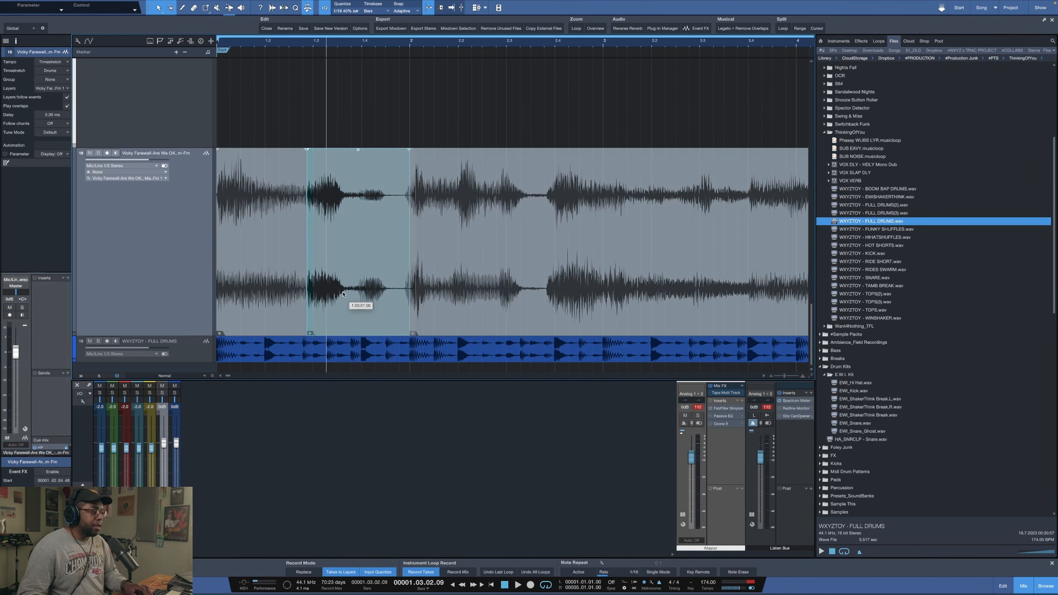
drag(350, 292, 356, 291)
key(space)
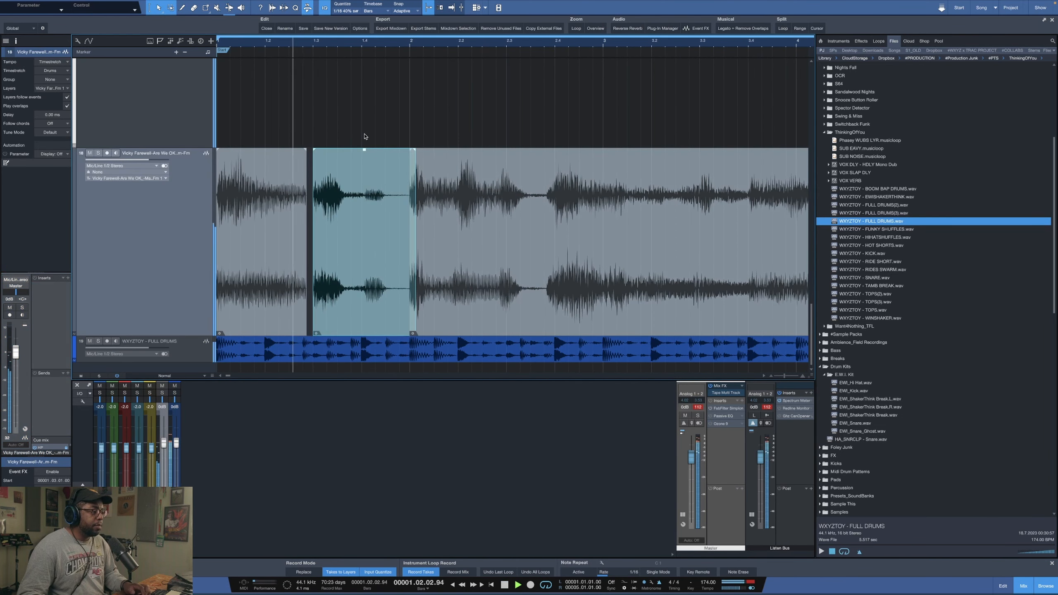
key(space)
key(space)
drag(318, 45, 333, 55)
key(space)
key(space)
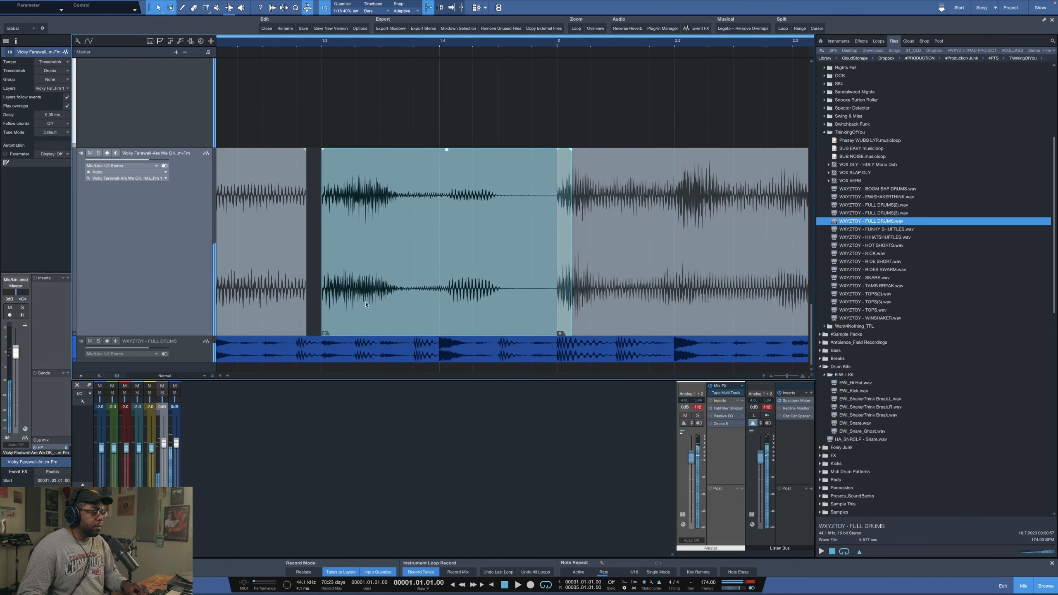
- Save the song and copy the external audio files to the Media Folder
key(ctrl+s)
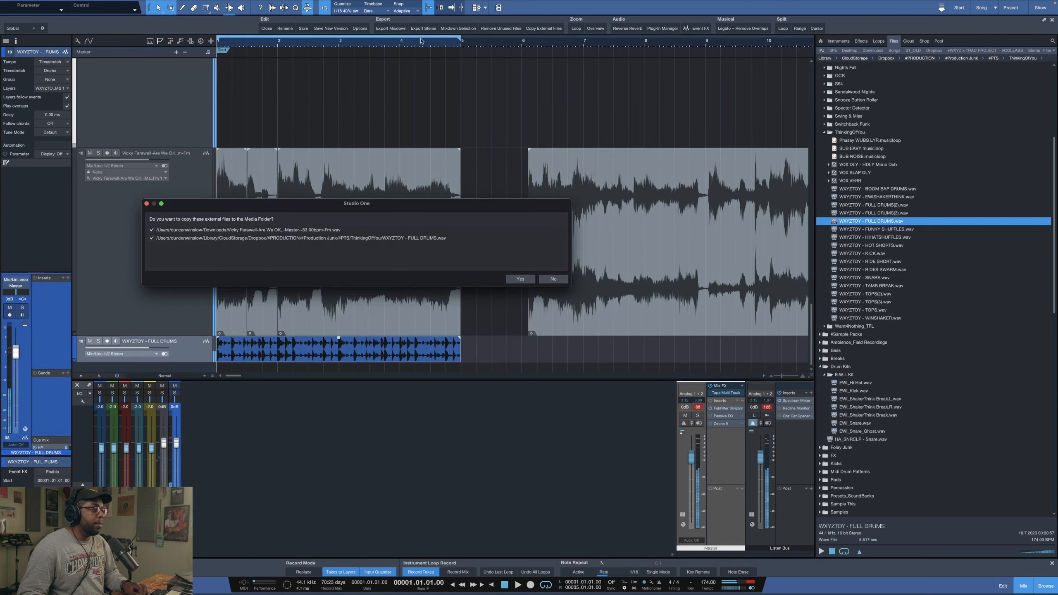
click(524, 283)
- Split the sample at the hit near bar 9 and near bar 13, and fit the slice to four bars ending at 13.01.01.00
drag(430, 45, 446, 28)
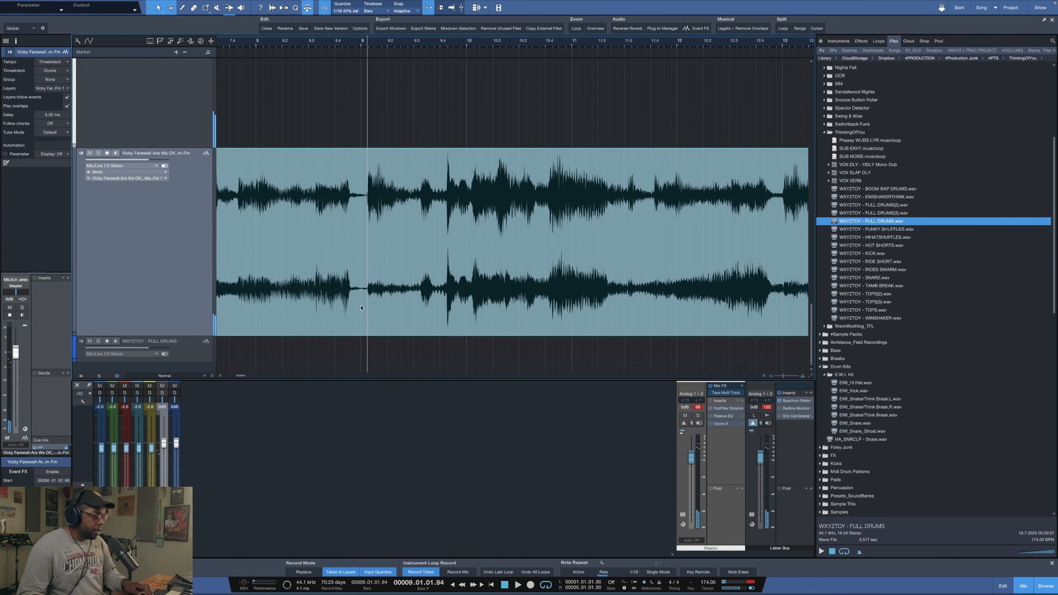
key(alt+x)
key(space)
scroll(372, 45, down, 5)
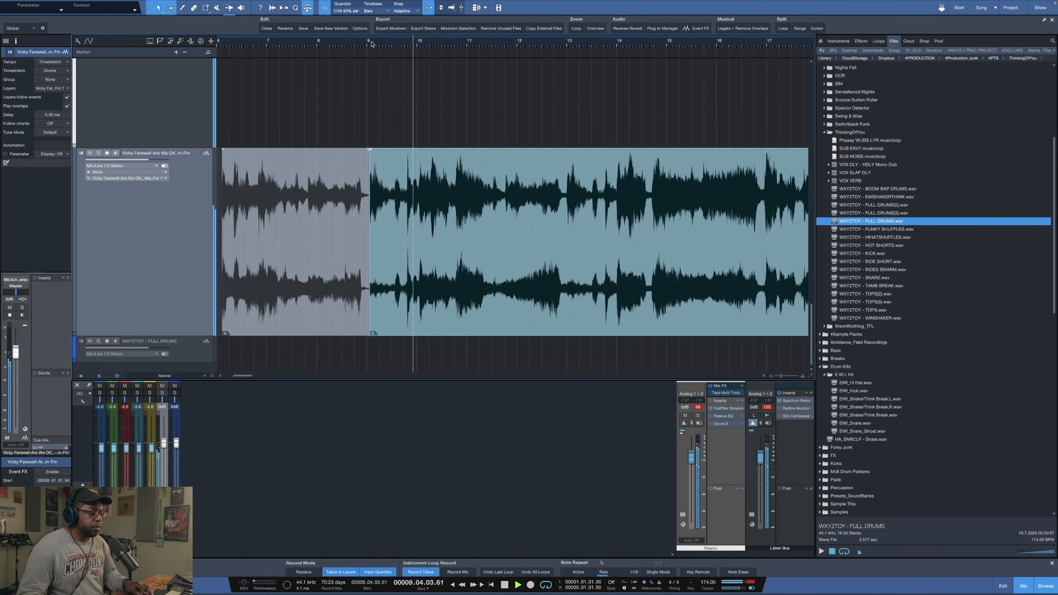
scroll(372, 44, down, 2)
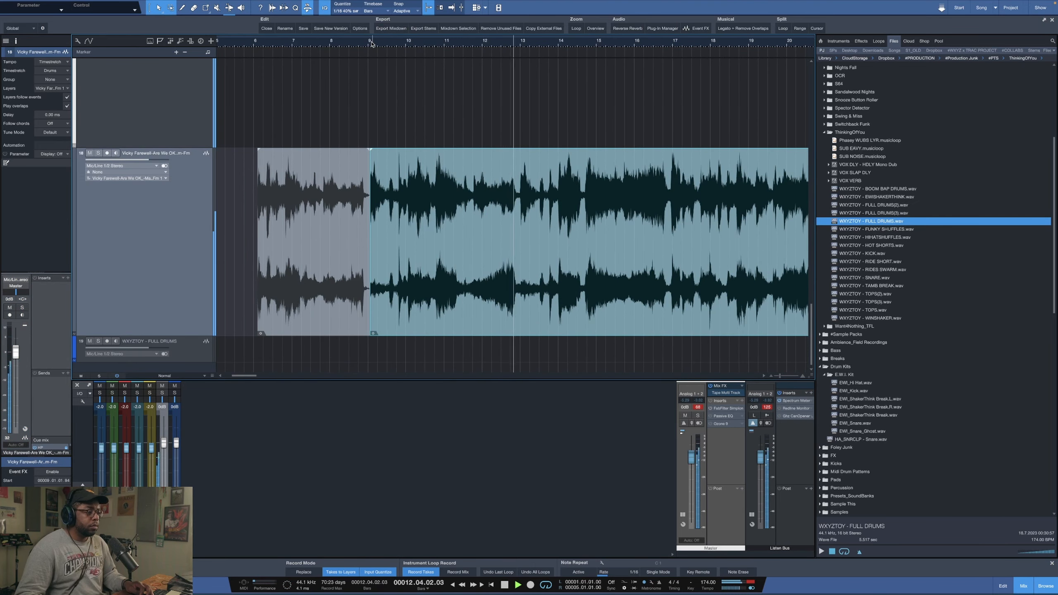
key(alt+x)
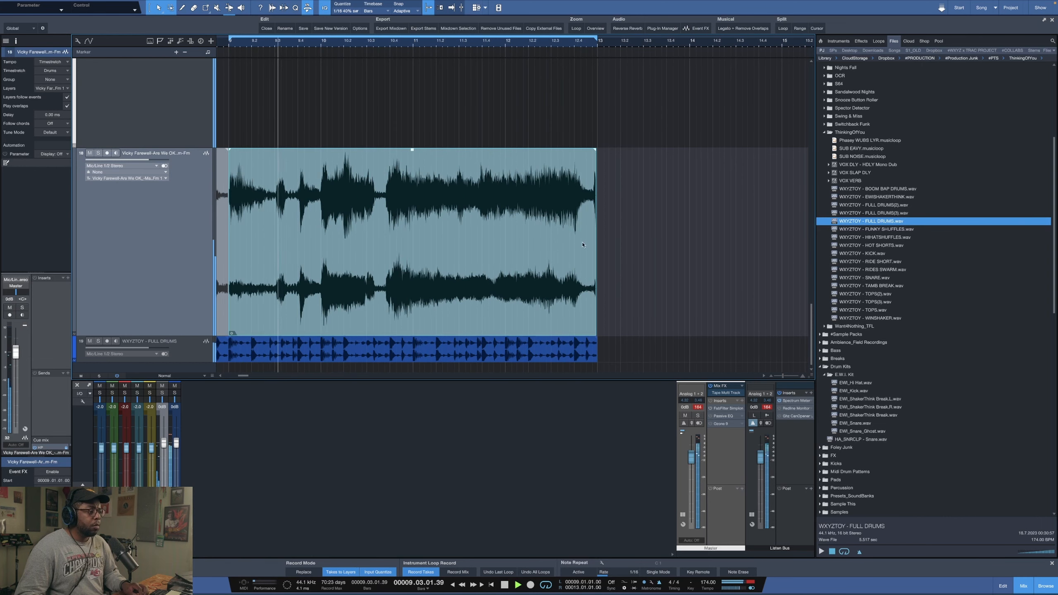
drag(597, 242, 597, 240)
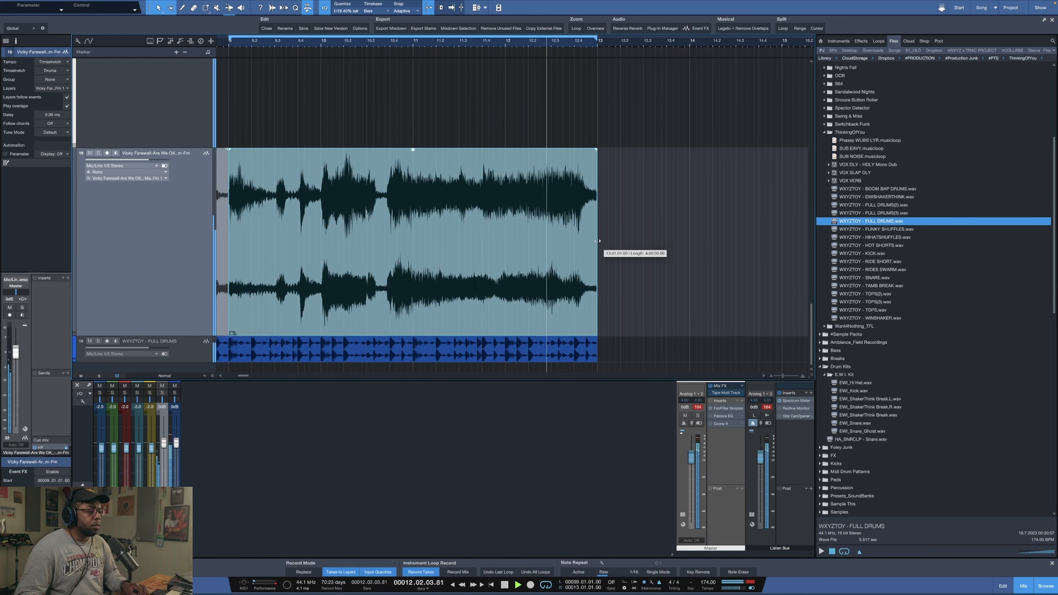
- Move the sample slice at bar 17 to bar 13, directly after the preceding four-bar slice
drag(509, 43, 514, 31)
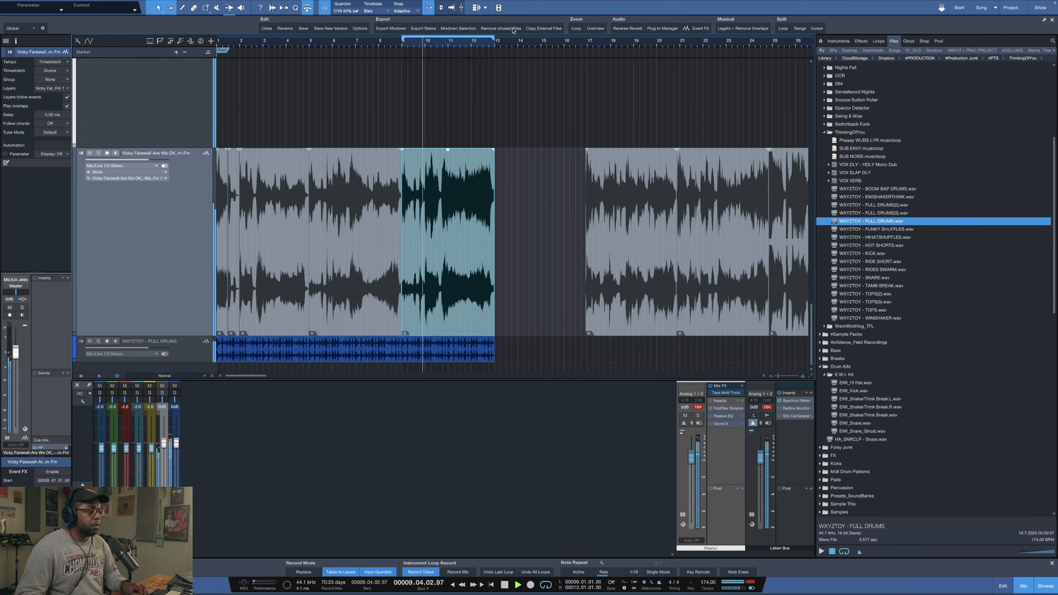
drag(616, 314, 525, 315)
drag(742, 42, 737, 30)
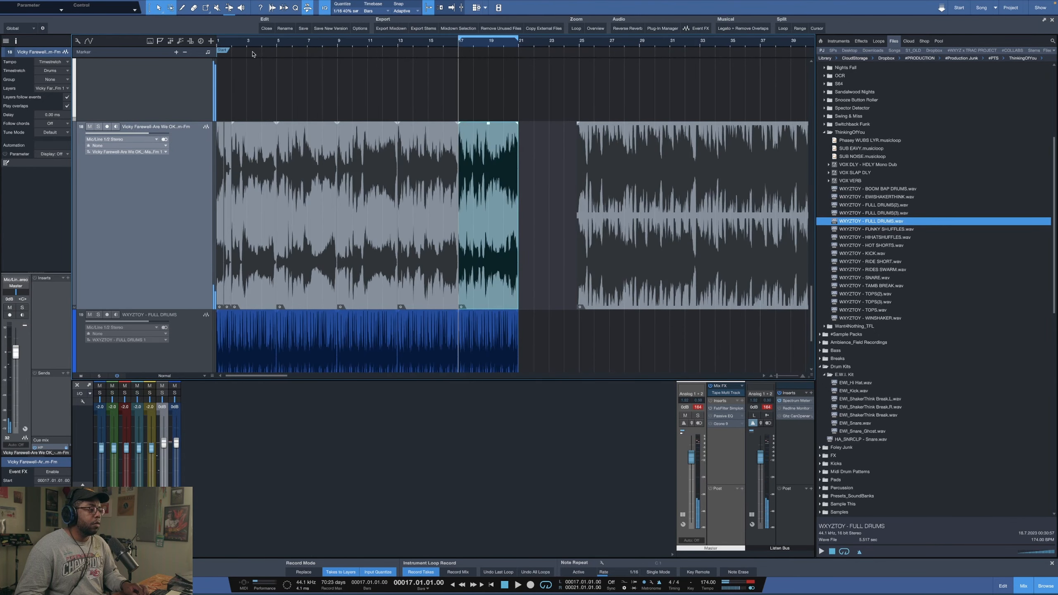
click(256, 75)
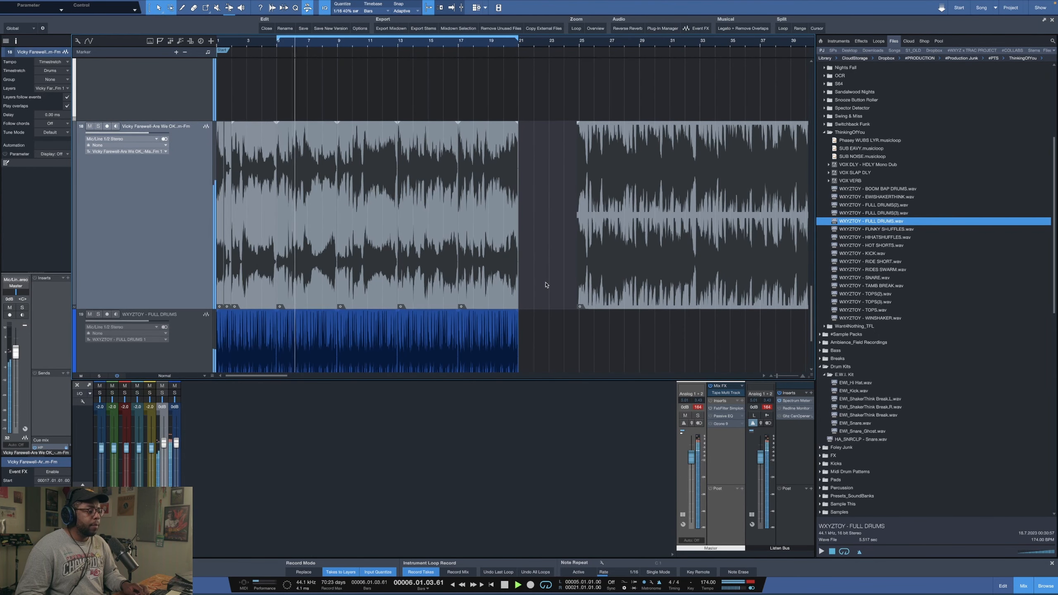
- Set the arrangement's track height to Medium and reset the master channel's clip indicator
key(shift+w)
key(shift+w)
key(shift+e)
click(699, 407)
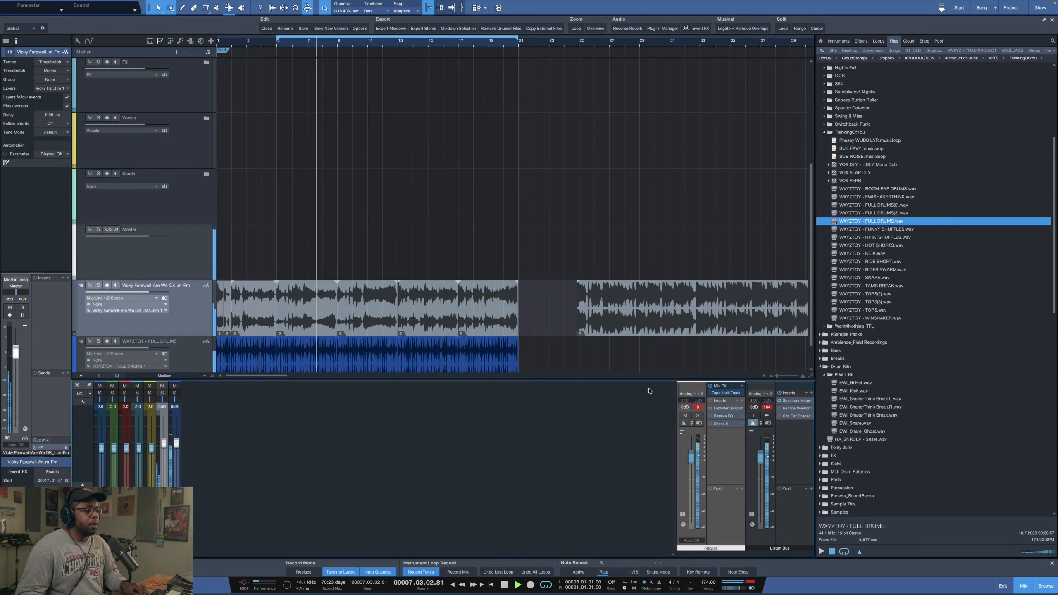
scroll(477, 233, down, 1)
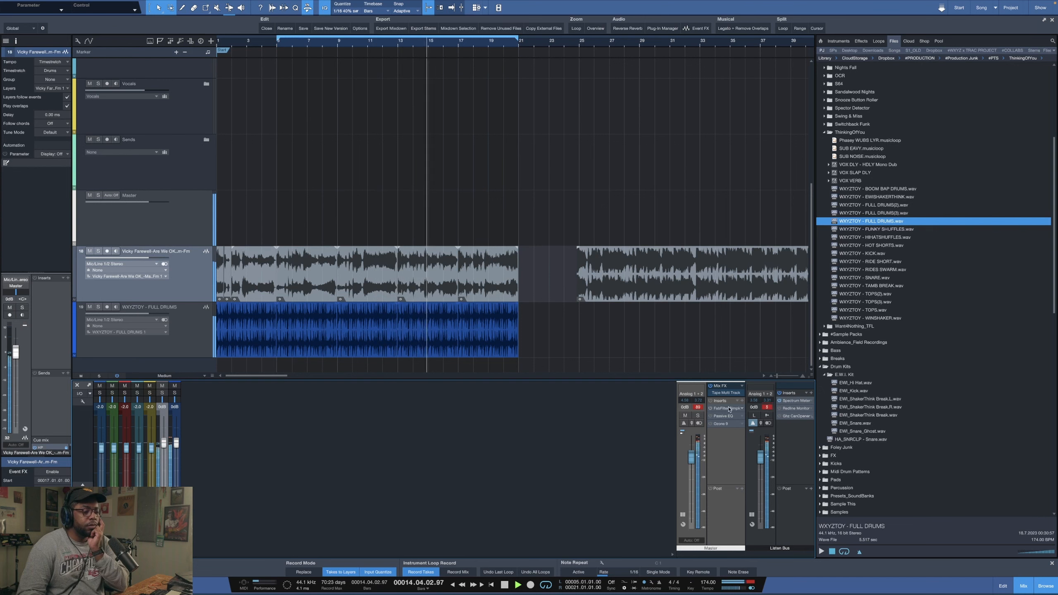
- Add SUB EAVY.musicloop as a new instrument track at bar 1 and delete all the notes in its part
drag(443, 44, 532, 46)
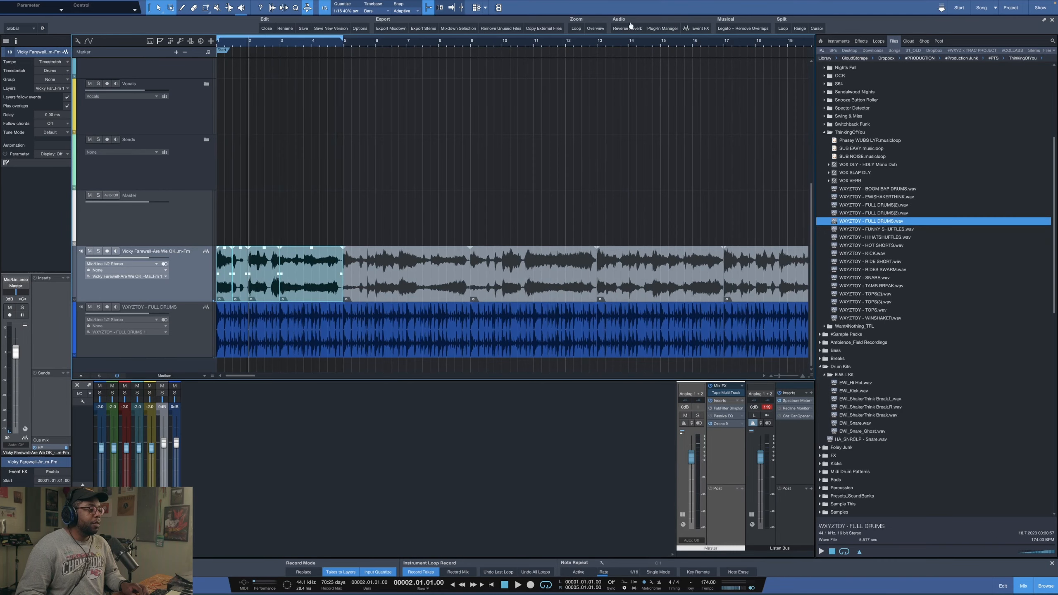
click(297, 183)
key(e)
key(e)
key(e)
key(e)
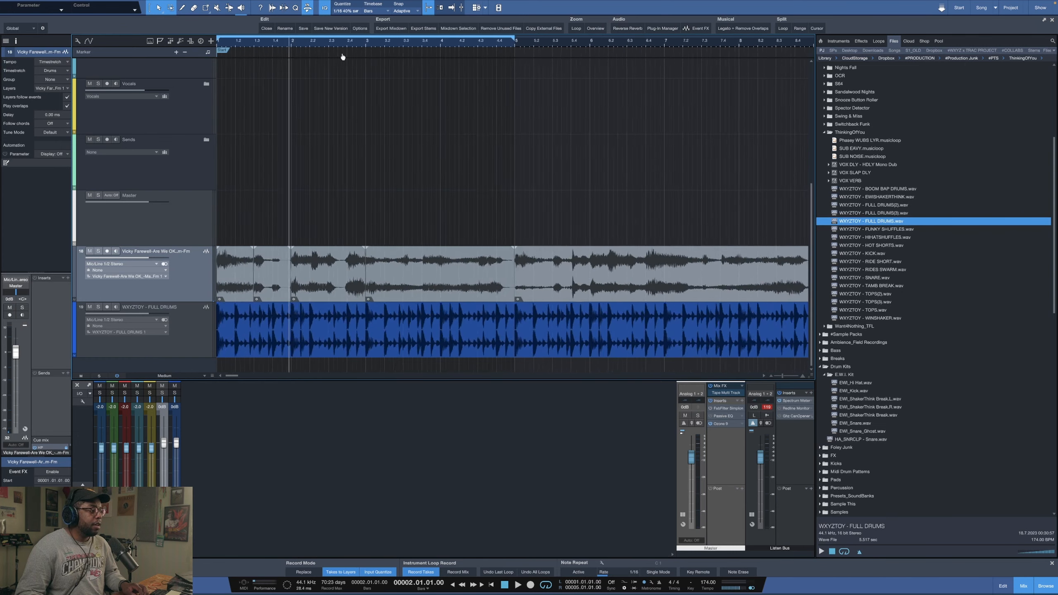
click(863, 213)
drag(188, 457, 297, 513)
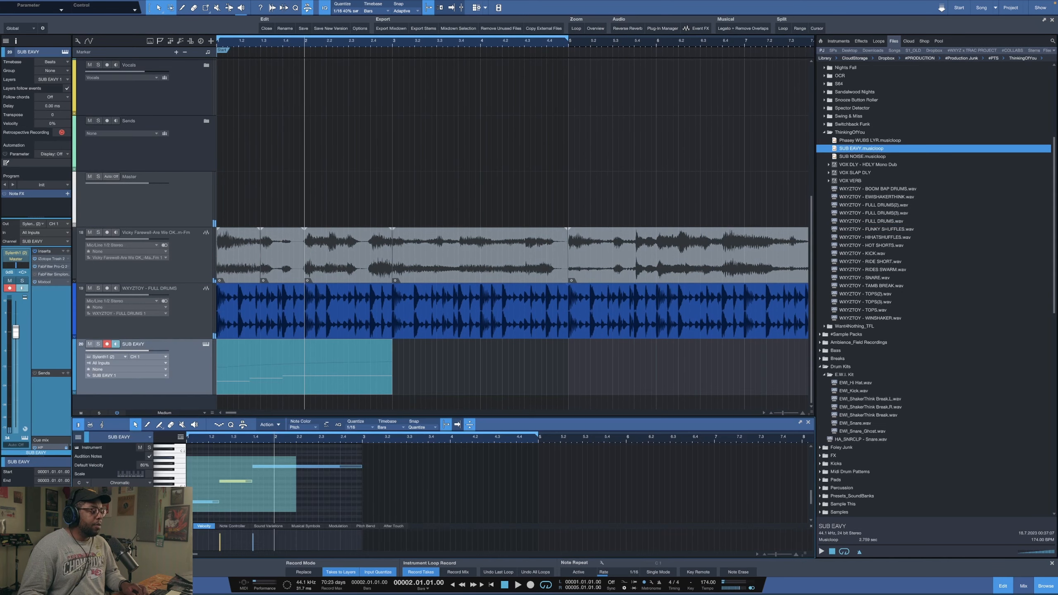
key(Delete)
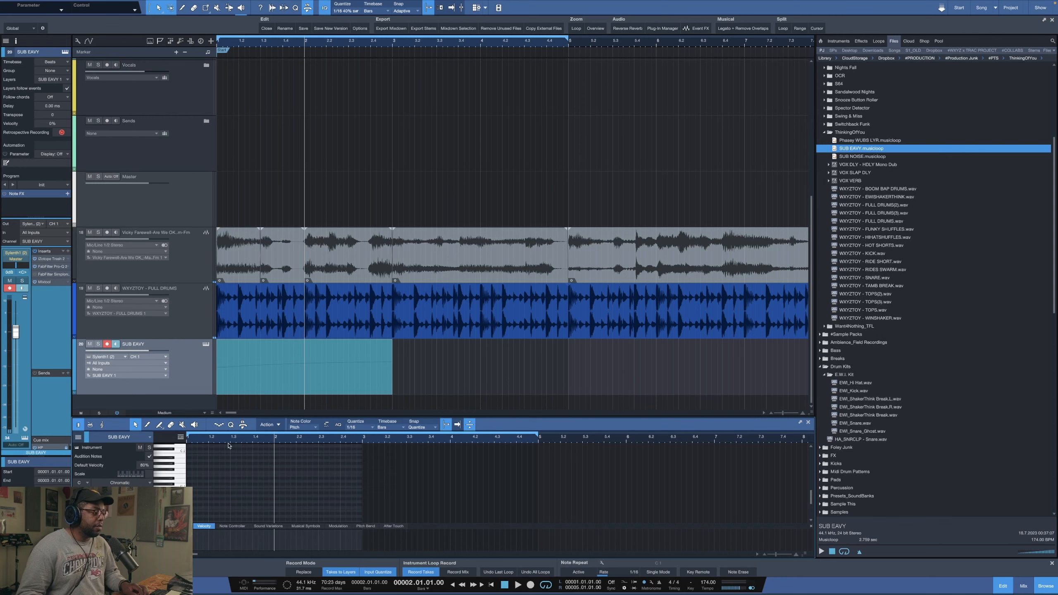
- Show the SUB EAVY part's Pitch Bend lane and level the end point of its bend curve
click(366, 527)
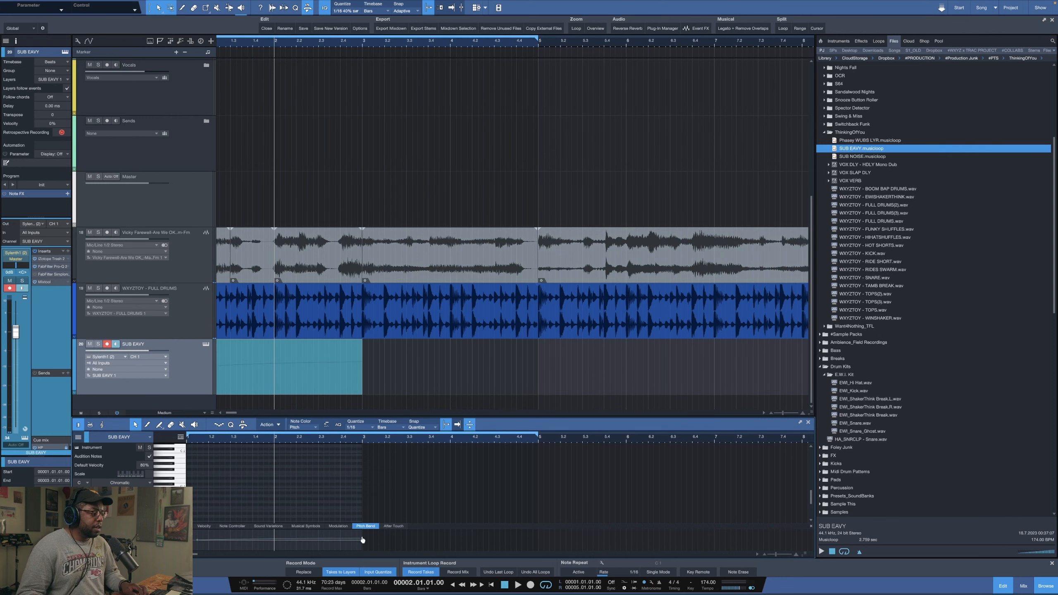
drag(364, 544, 364, 544)
drag(382, 438, 439, 450)
drag(431, 545, 432, 541)
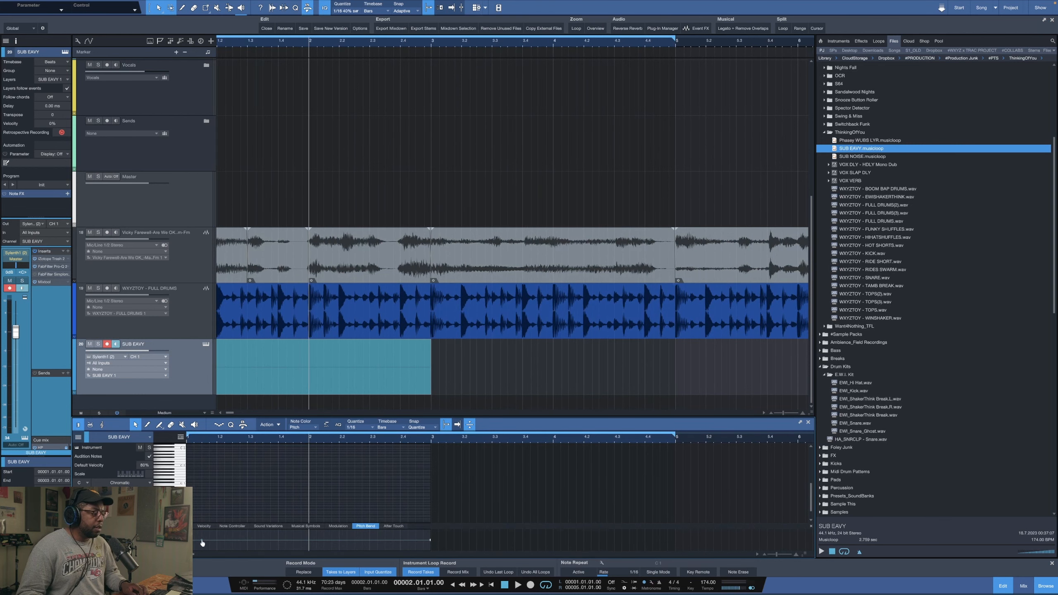
- Enlarge the note editor and enter a short note at 1.01.01.00 in the SUB EAVY part
drag(241, 417, 242, 365)
drag(329, 323, 328, 330)
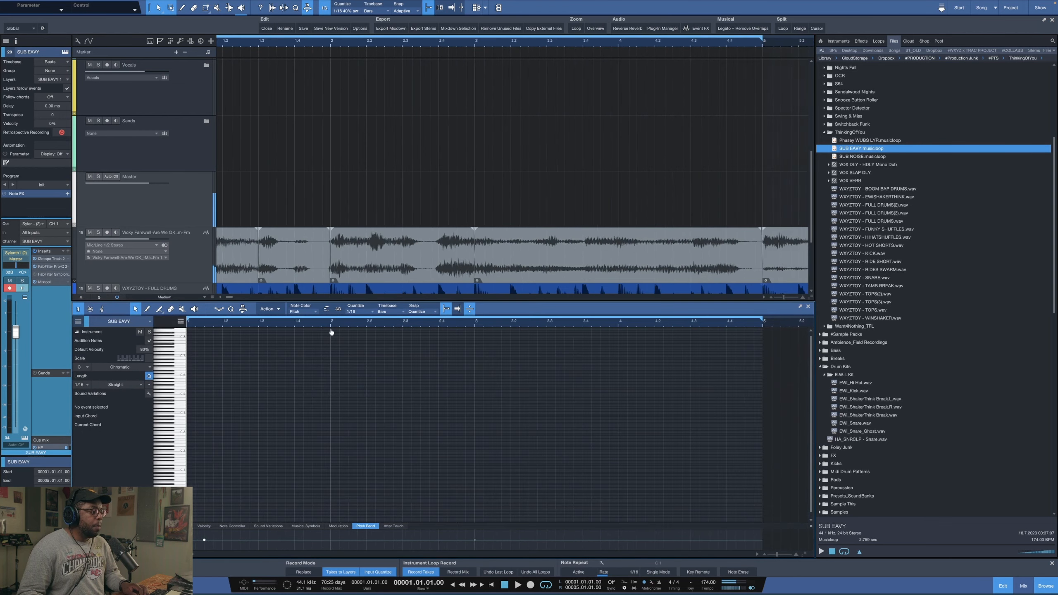
scroll(203, 430, up, 5)
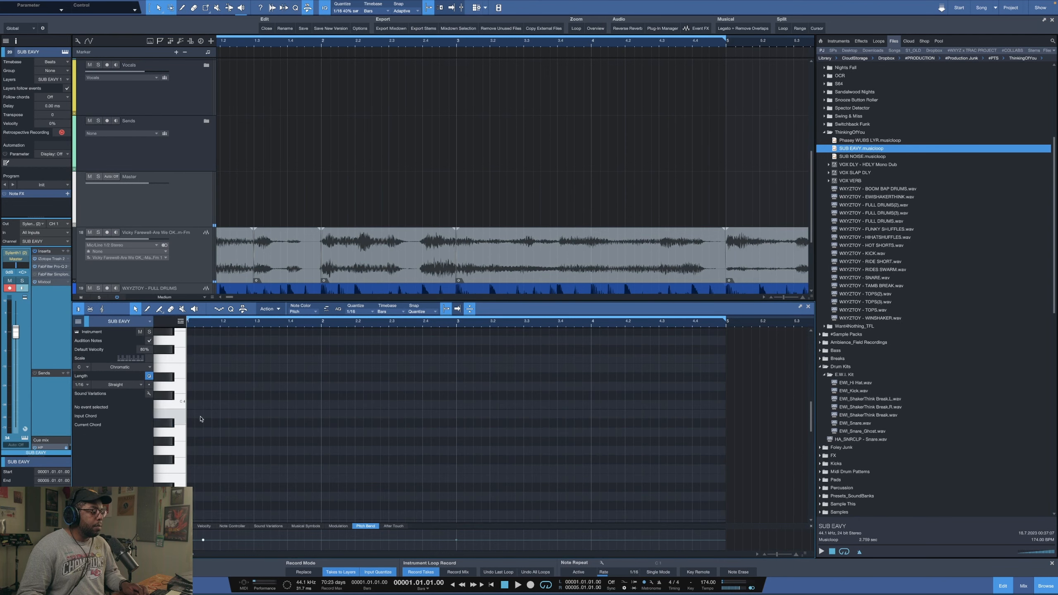
click(191, 413)
scroll(192, 414, down, 4)
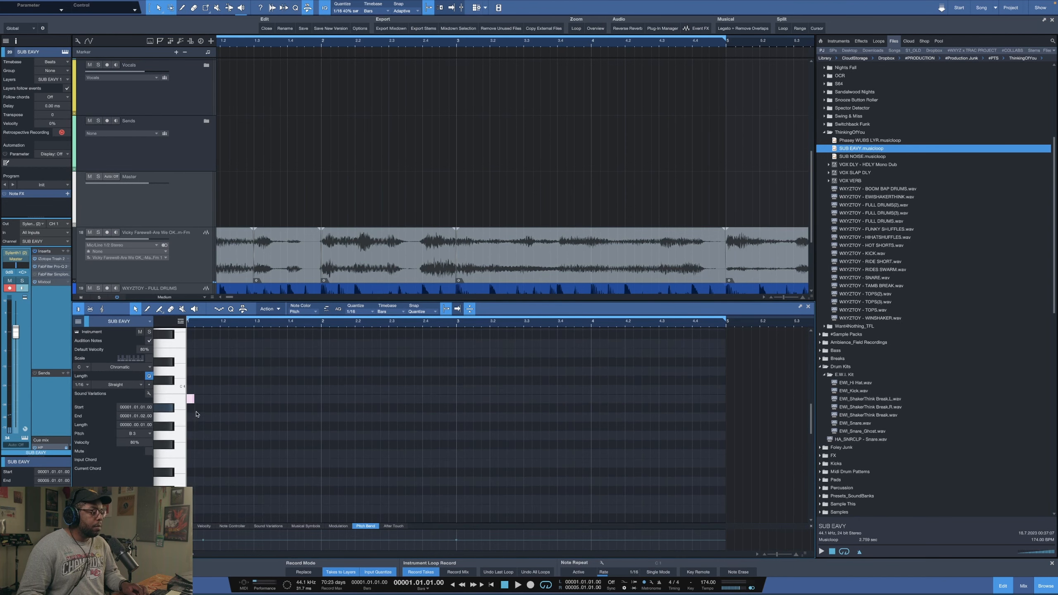
- Play the sub bass notes over the loop and toggle the mute on the Vicky Farewell sample track
key(space)
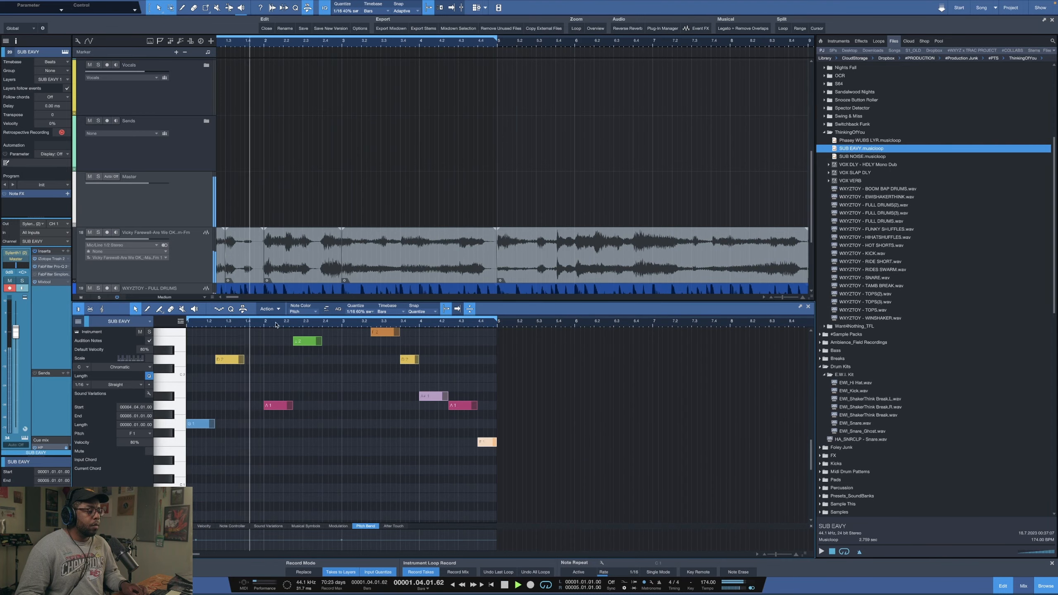
drag(510, 325, 572, 329)
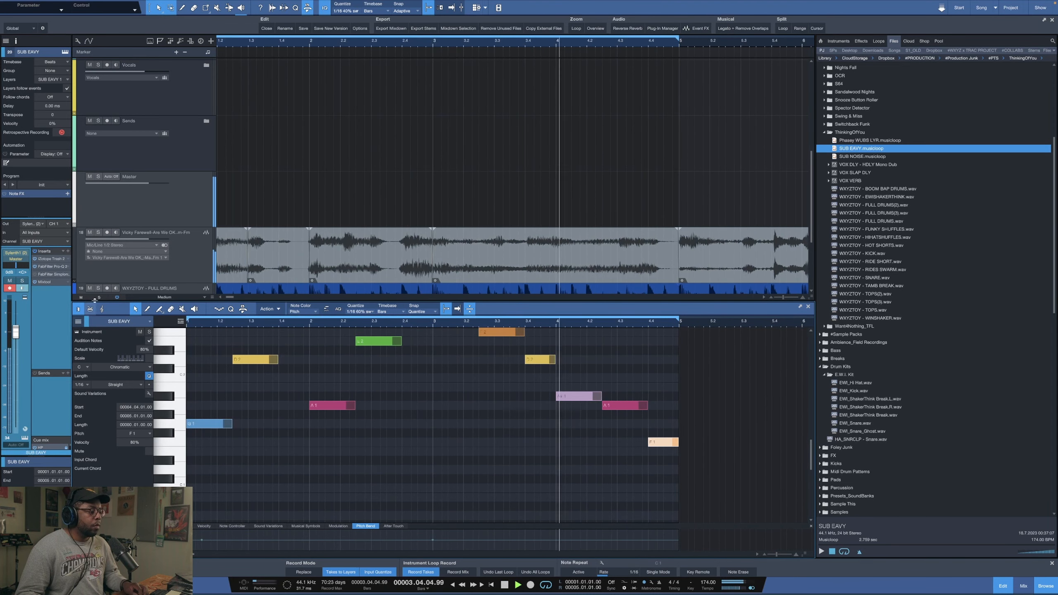
click(90, 233)
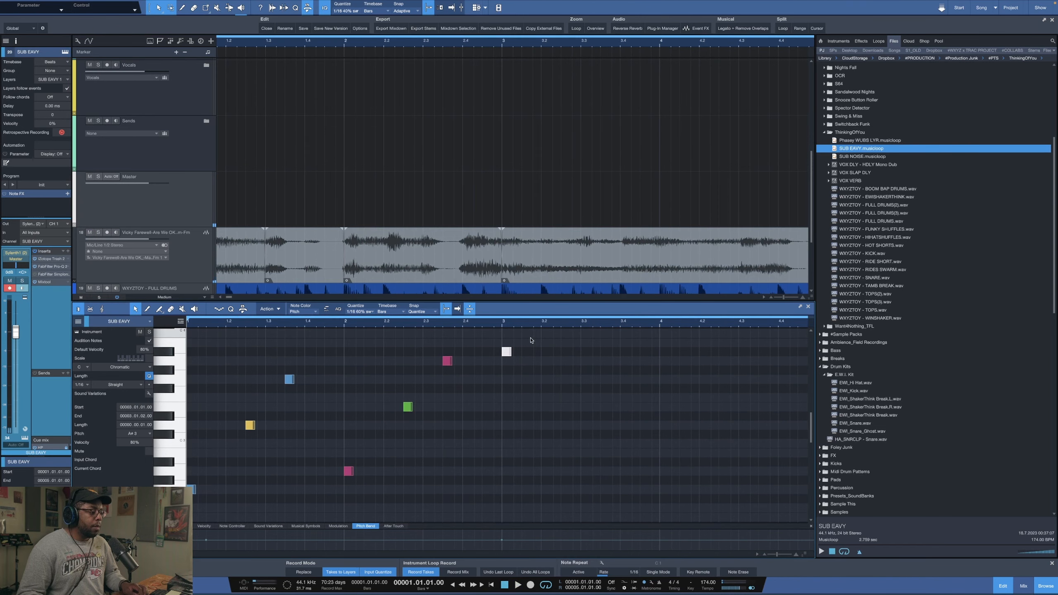
- Select all the short SUB EAVY notes and open their pitch value for editing
drag(534, 329, 140, 459)
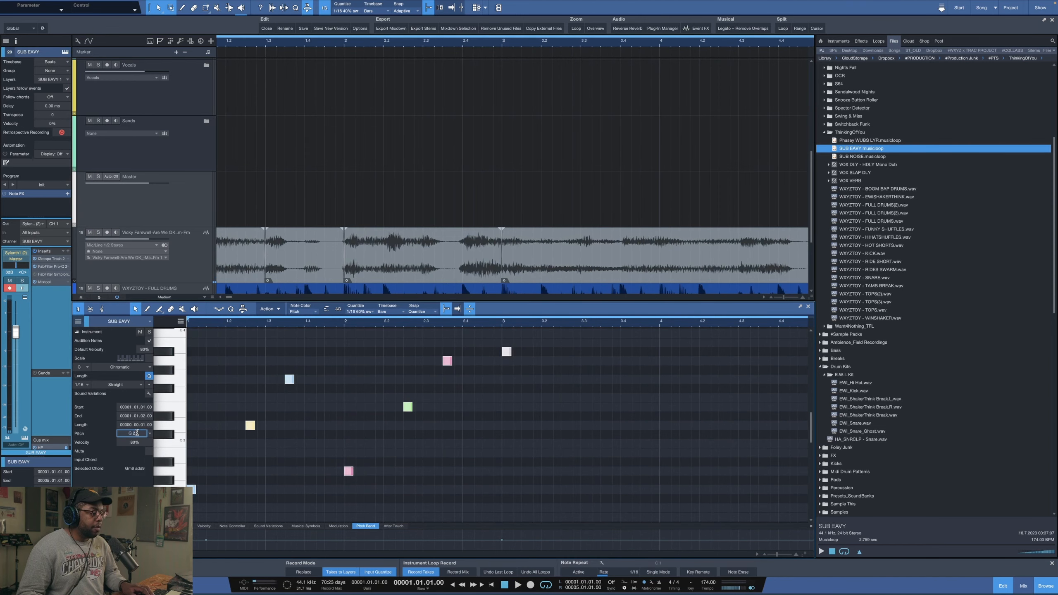
scroll(421, 434, down, 6)
scroll(422, 435, up, 2)
scroll(422, 436, up, 1)
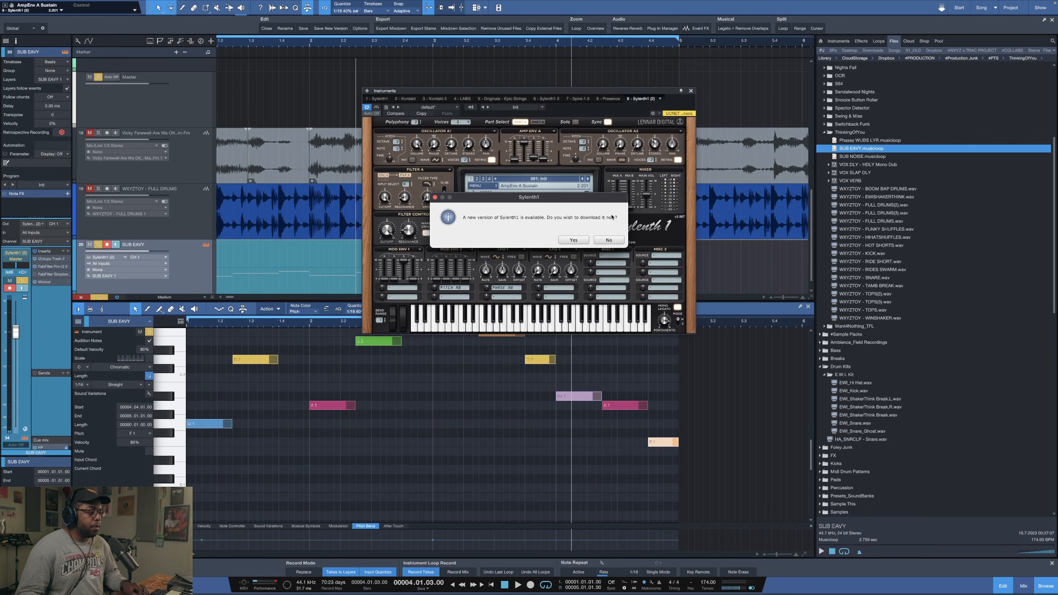
- Open the SUB EAVY track's Sylenth1 instrument and decline the new version download
click(611, 241)
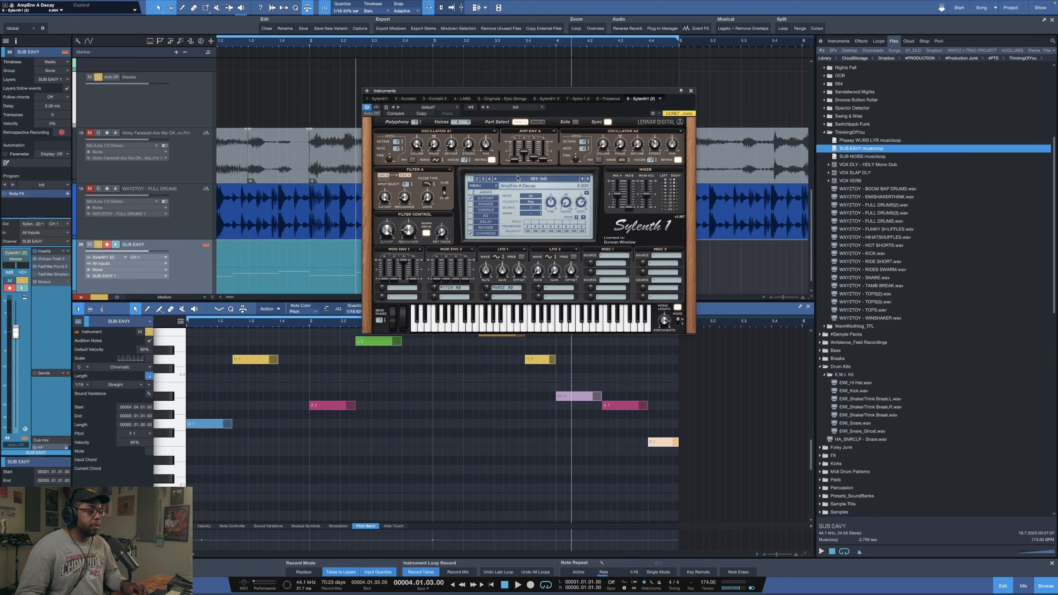
- Set the selected short sub notes' pitch to G 0, play the shifted bassline, and close the Sylenth1 window
key(space)
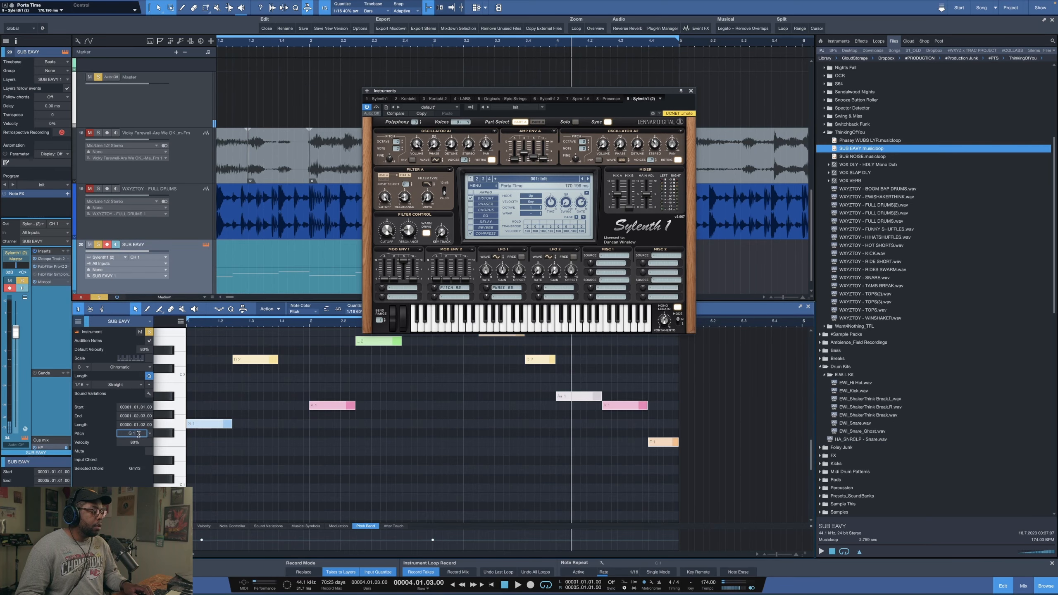
key(BackSpace)
text(0)
key(Return)
click(189, 438)
key(space)
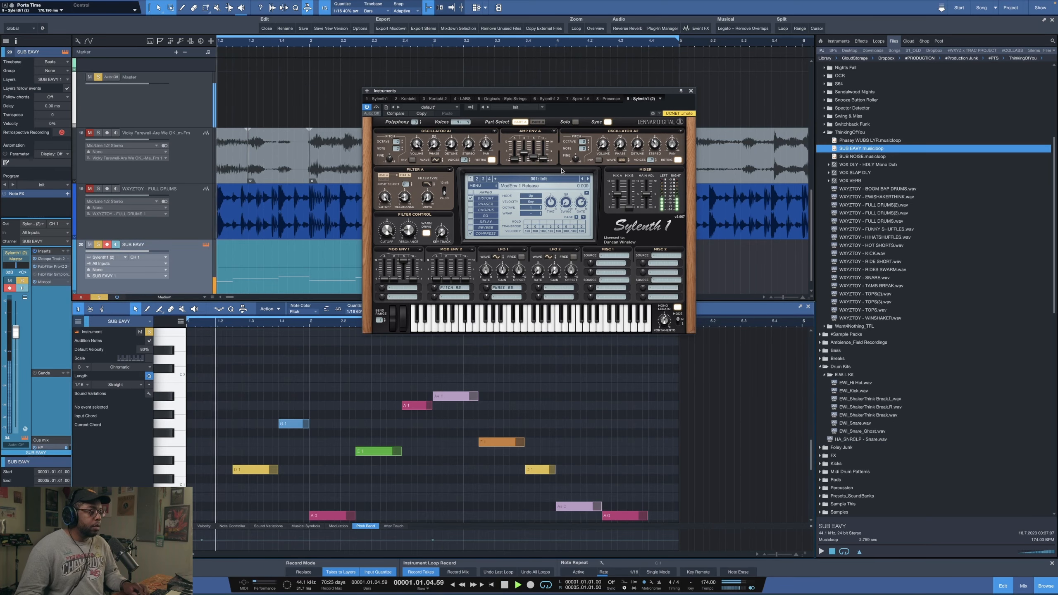
click(691, 91)
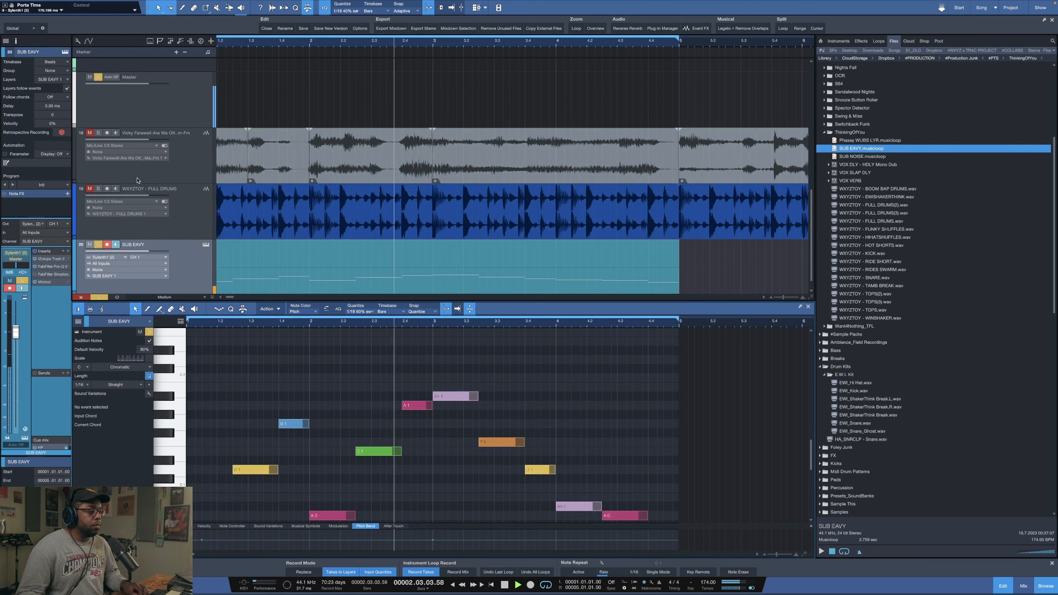
- Solo the WXYZTOY - FULL DRUMS track alongside the sub bass, select that track and close the editor
click(99, 189)
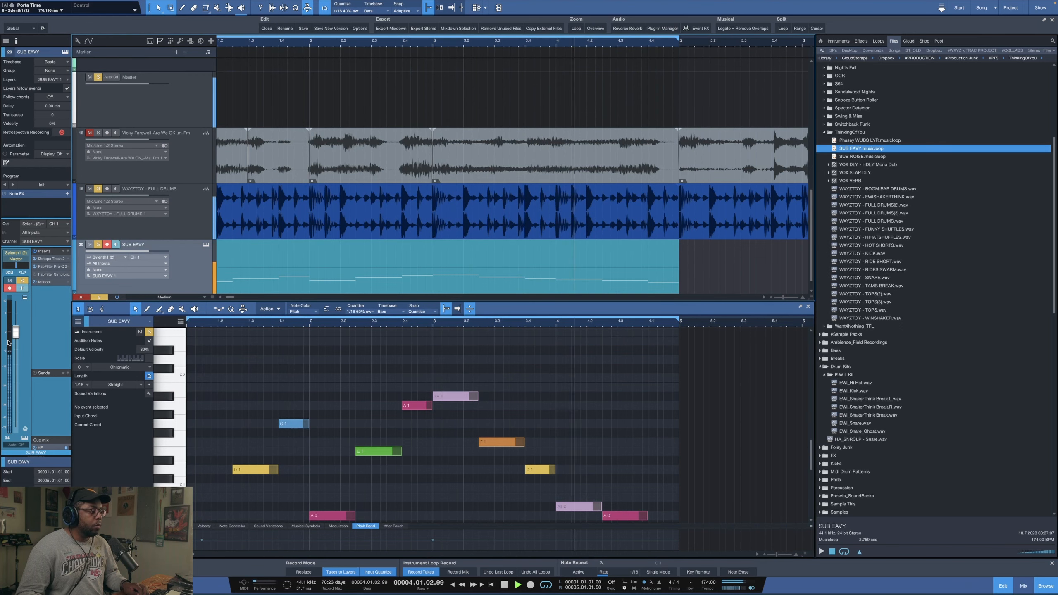
key(Up)
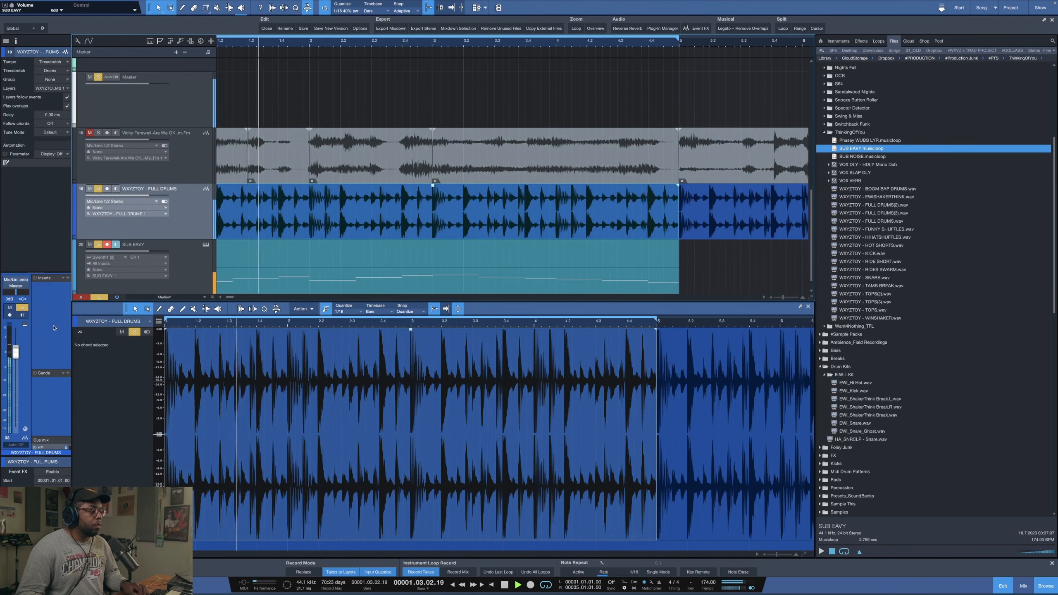
key(F2)
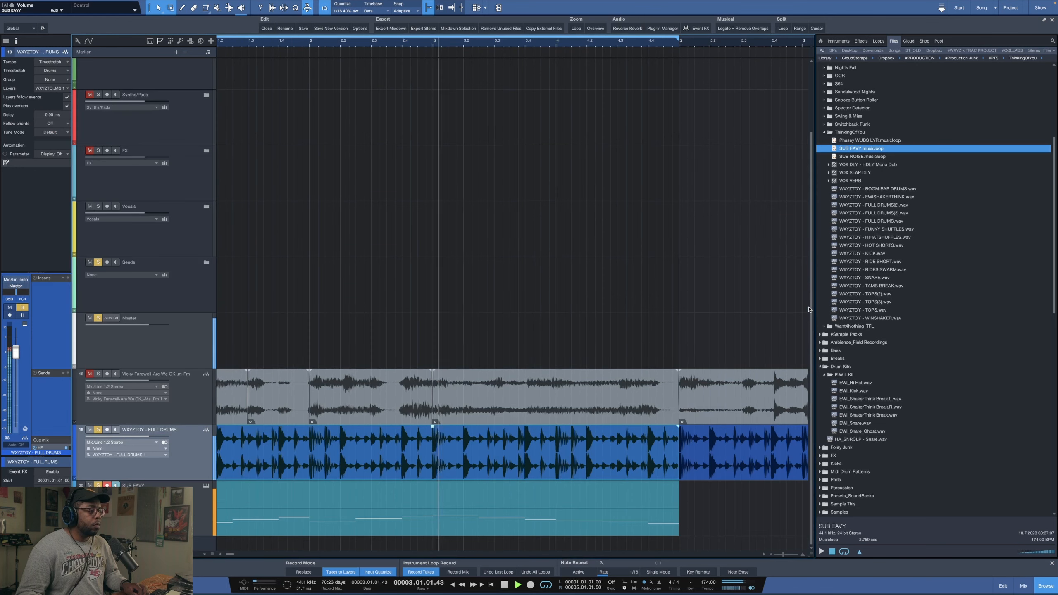
scroll(375, 295, up, 1)
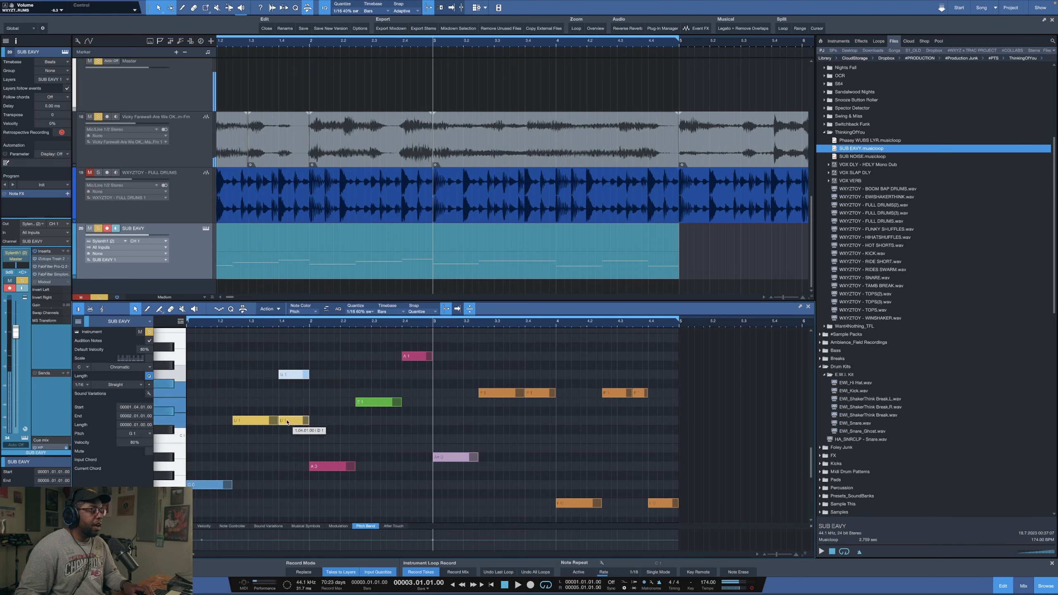
- Lower the G 1 note at 1.04 to D 1 and the A 1 note at 2.04 to E 1, and play the bassline
key(Down)
key(Down)
key(Down)
key(Down)
key(Down)
drag(424, 359, 423, 405)
key(space)
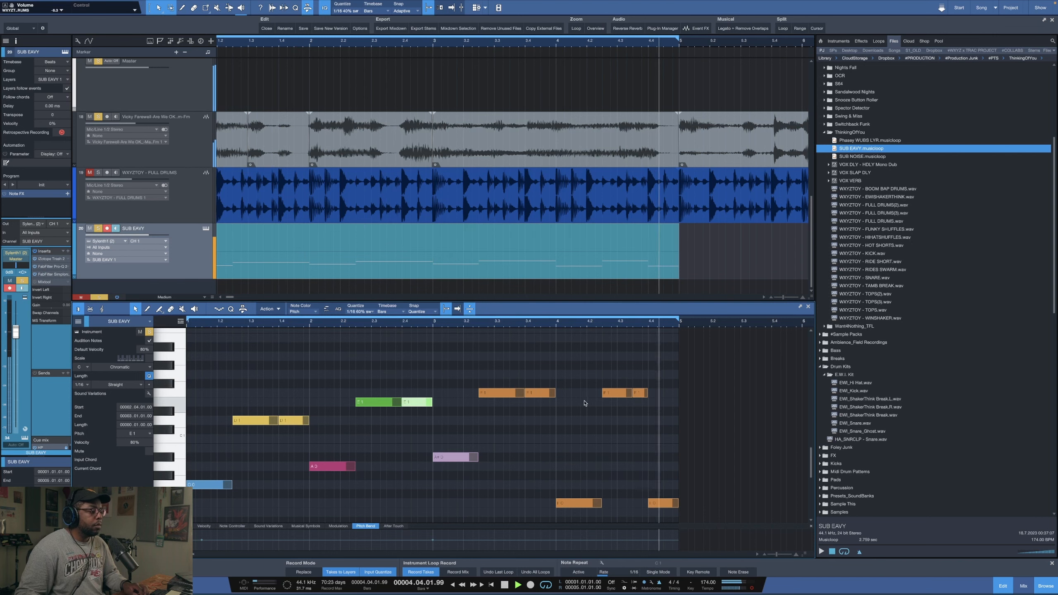
click(809, 308)
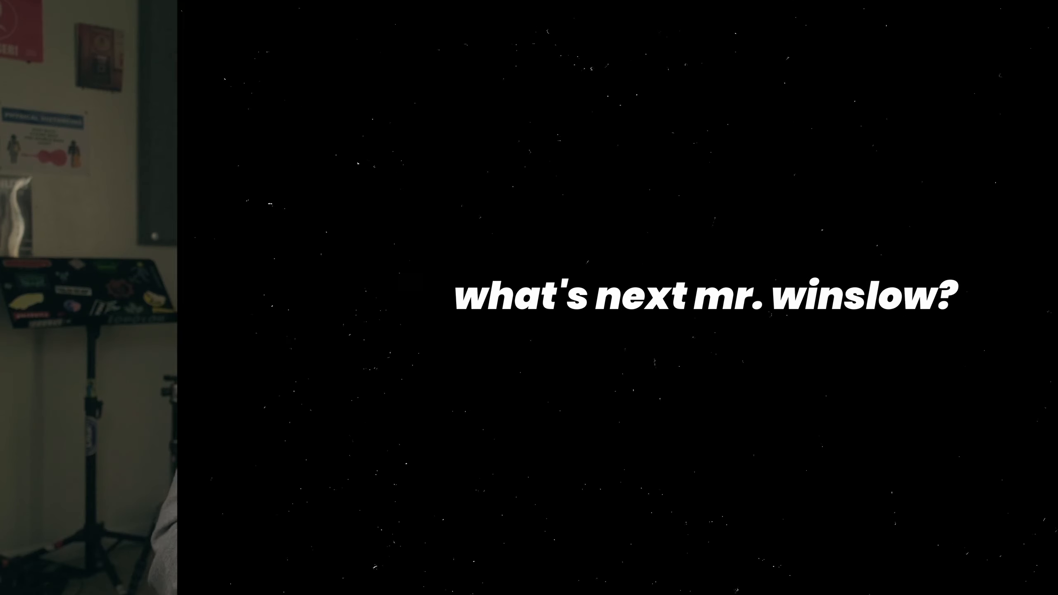
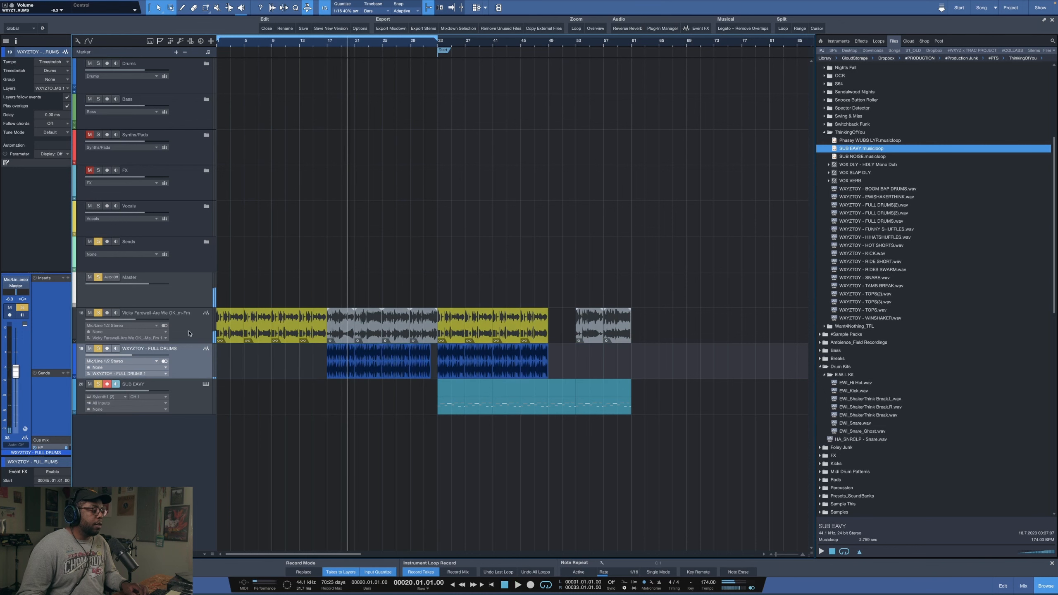
- Add the Simplon filter to the inserts of the Vicky Farewell sample track
click(198, 334)
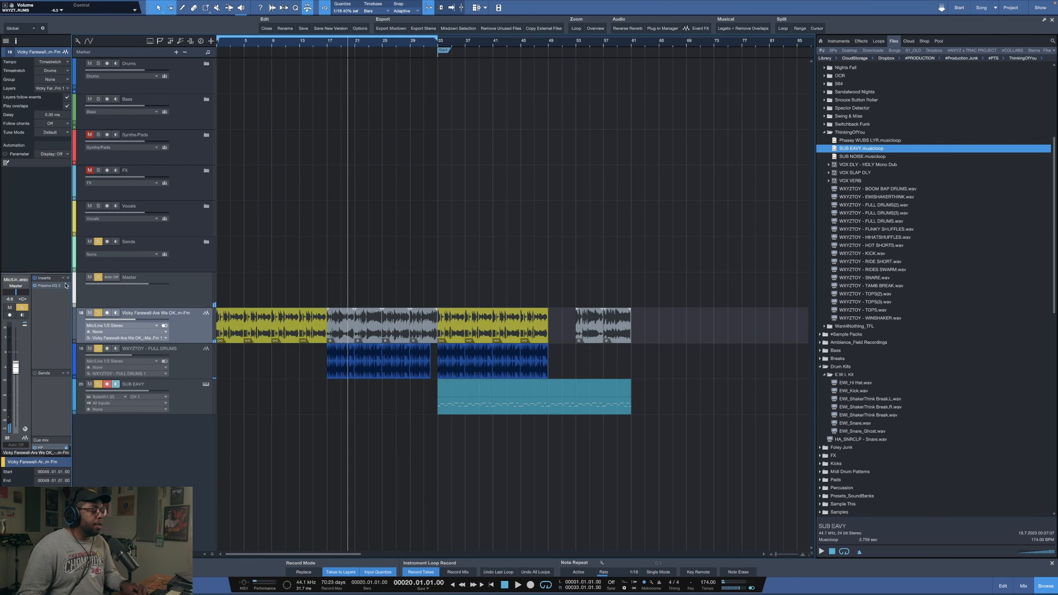
click(66, 287)
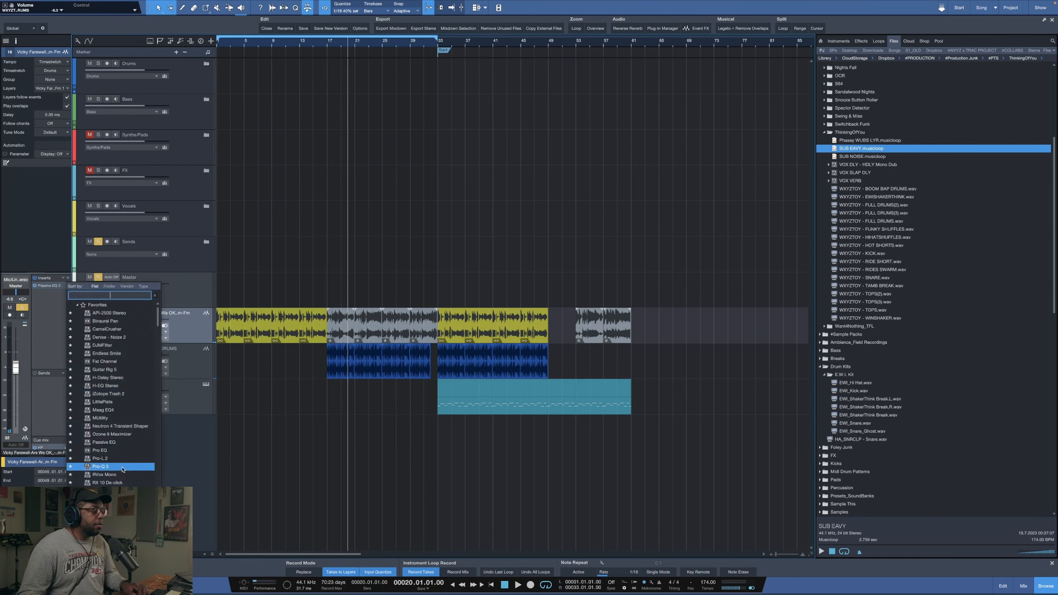
text(simpl)
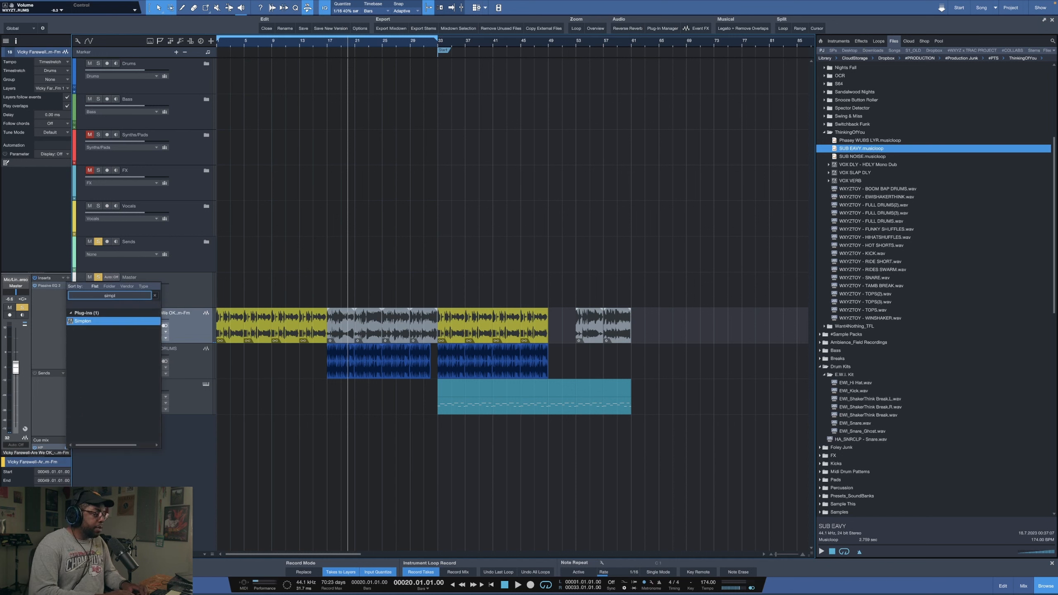
key(Return)
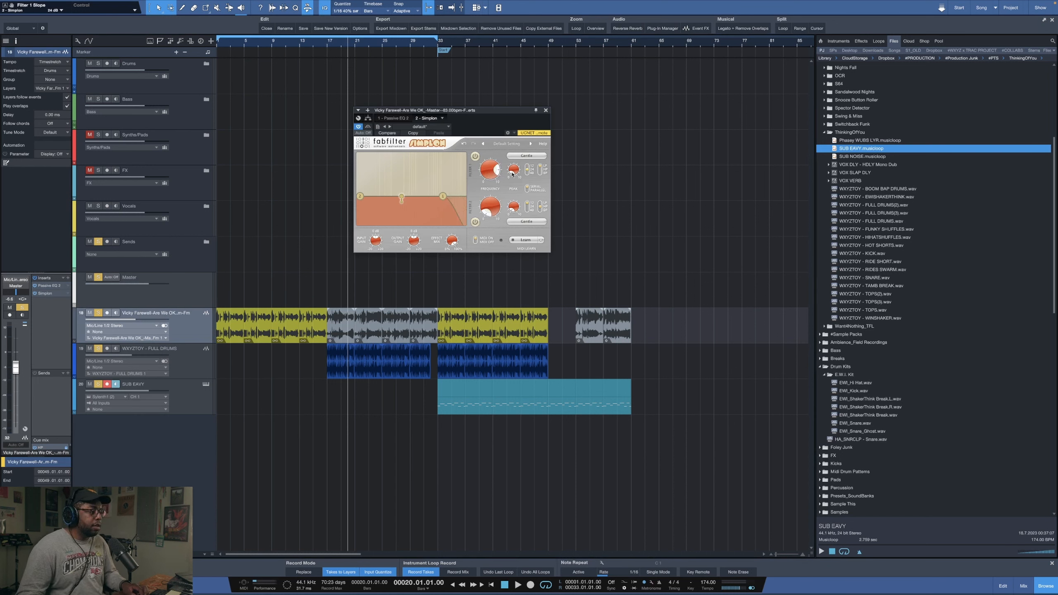
- Automate Simplon's Filter 1 Freq on the sample track, fully open until bar 33 and about 800 Hz from there, and start playback
right_click(482, 179)
click(487, 199)
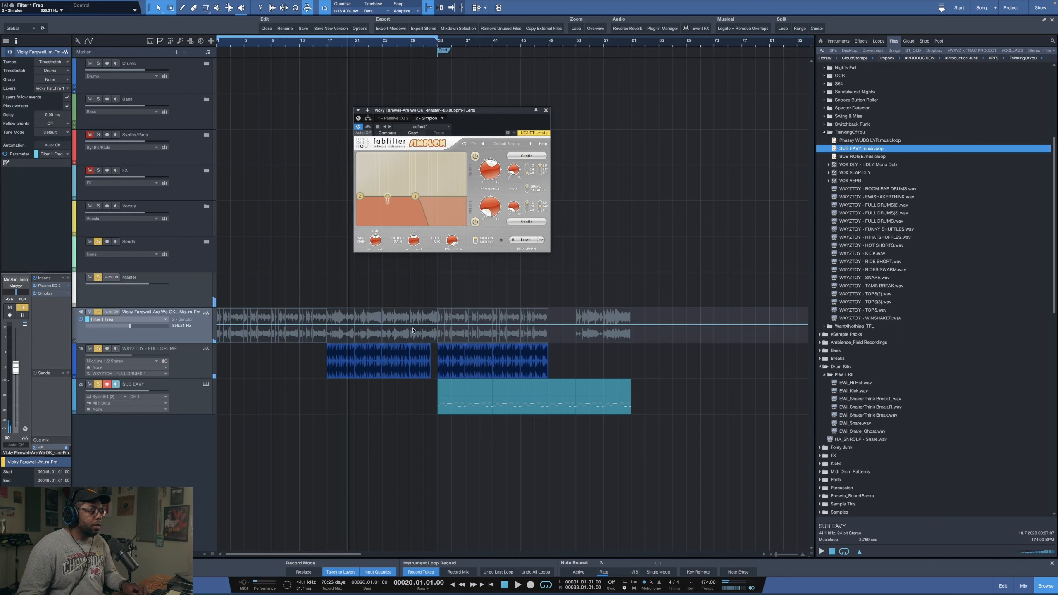
drag(437, 325, 434, 301)
key(comma)
key(space)
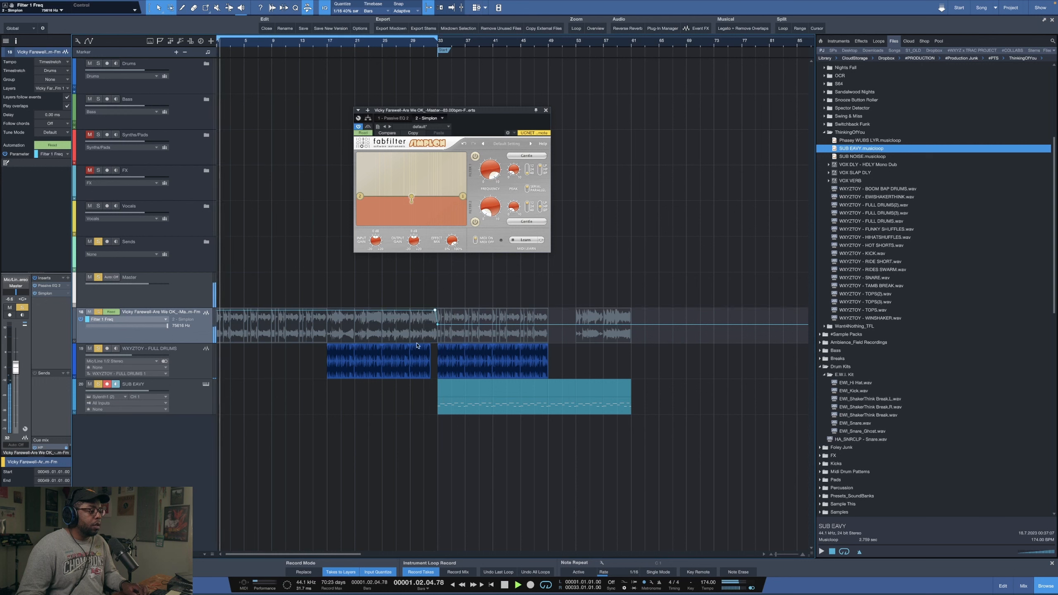
- Play the drop at bar 33, ramp the Filter 1 Freq automation back up from bar 45 to bar 49, and hide the automation
click(433, 48)
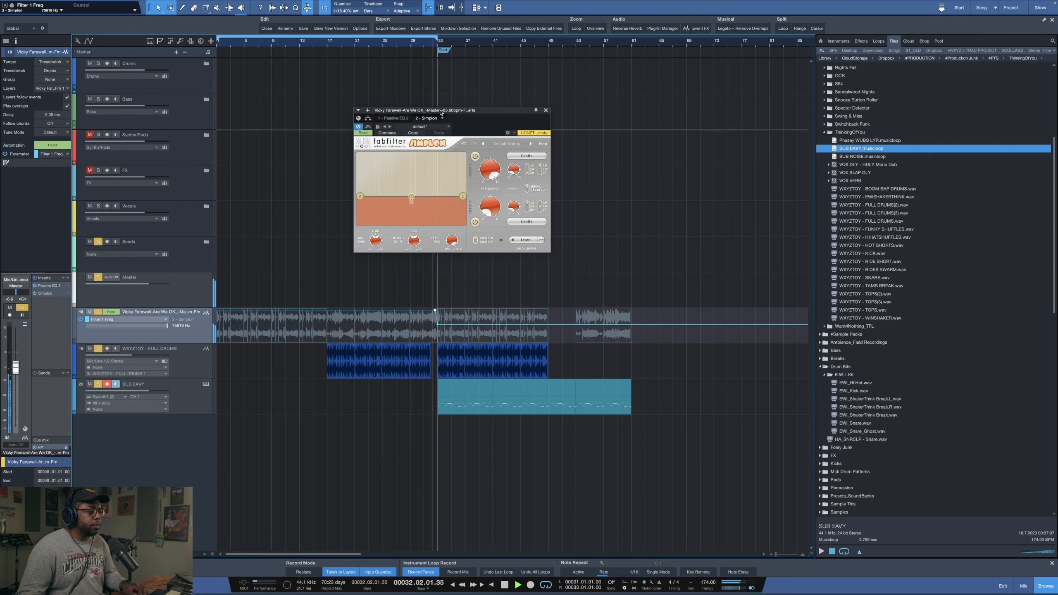
click(439, 47)
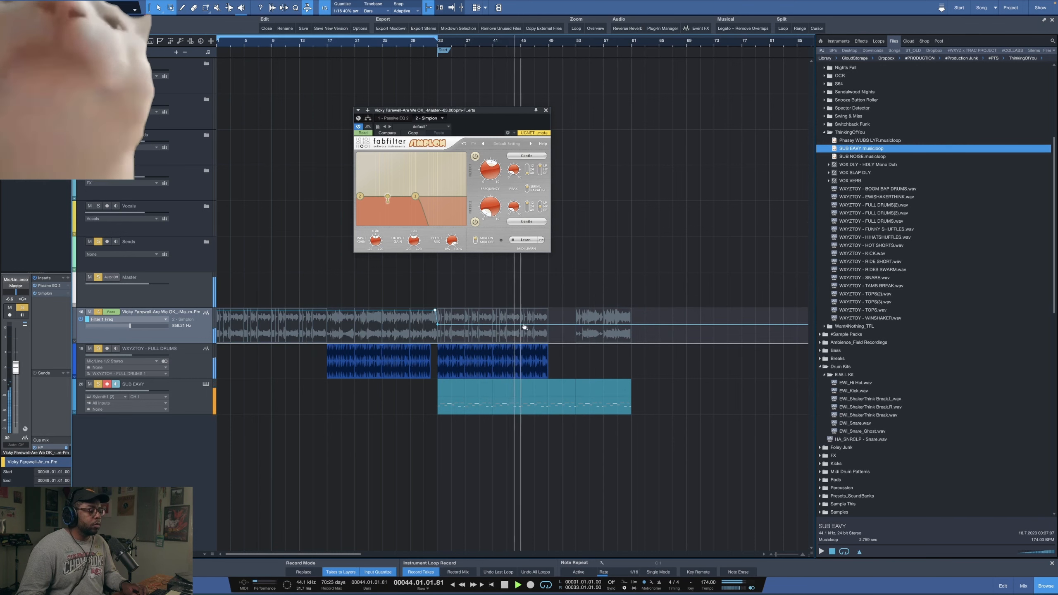
drag(548, 325, 548, 310)
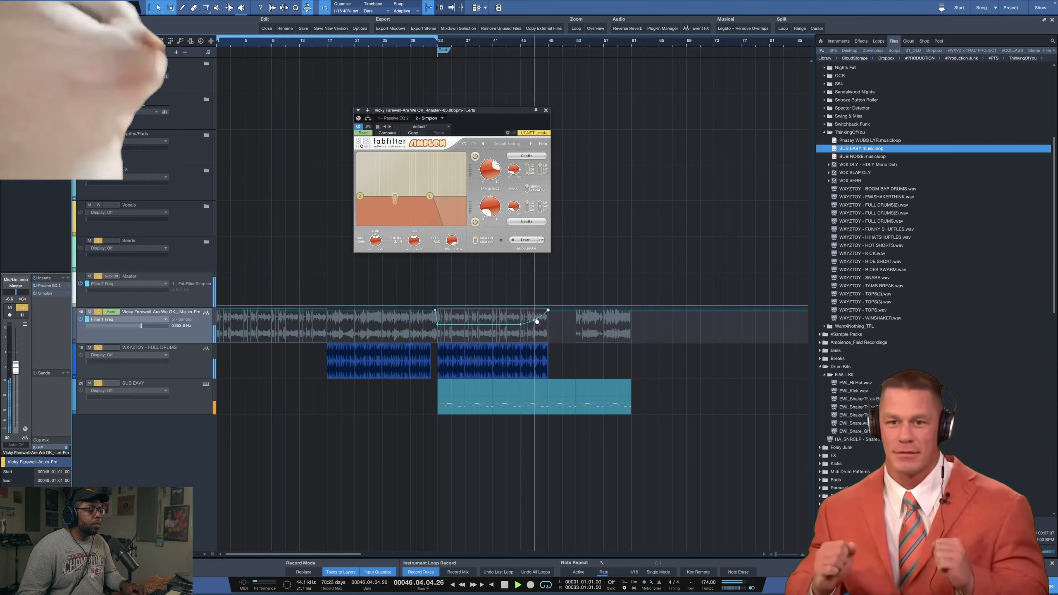
key(a)
- Copy the grey sample chops and the full drums so both continue from bar 49 to bar 65
drag(590, 331, 519, 350)
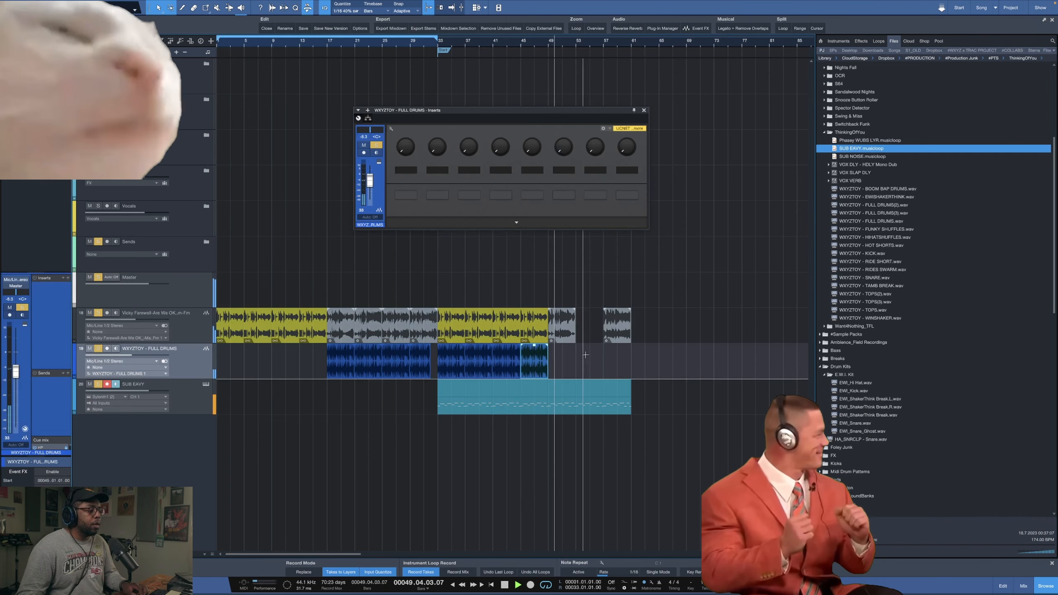
key(d)
drag(617, 335, 569, 318)
click(568, 370)
key(d)
key(d)
key(d)
key(d)
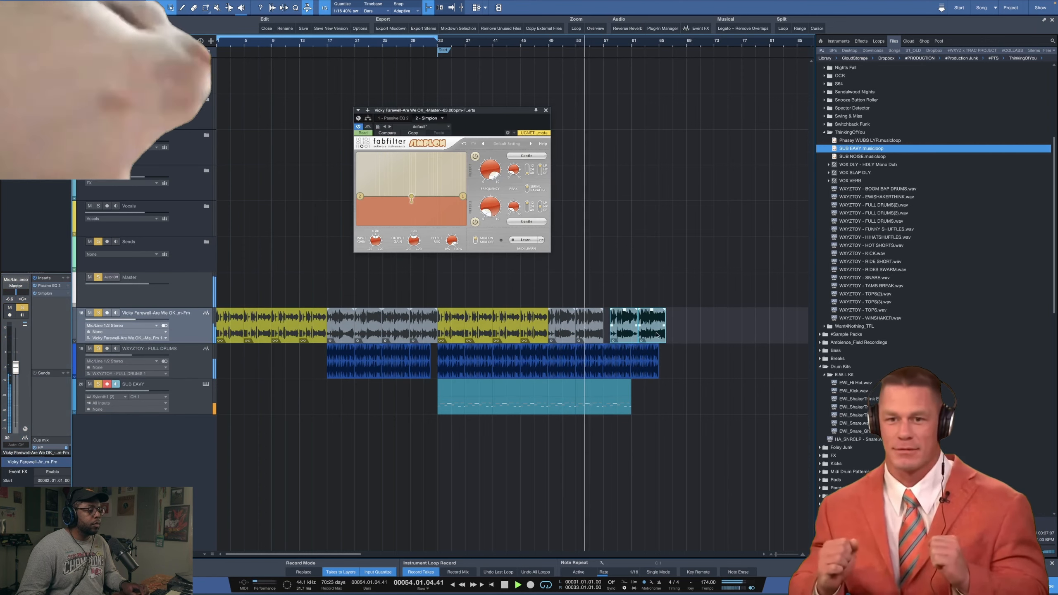
drag(629, 336, 622, 336)
click(672, 332)
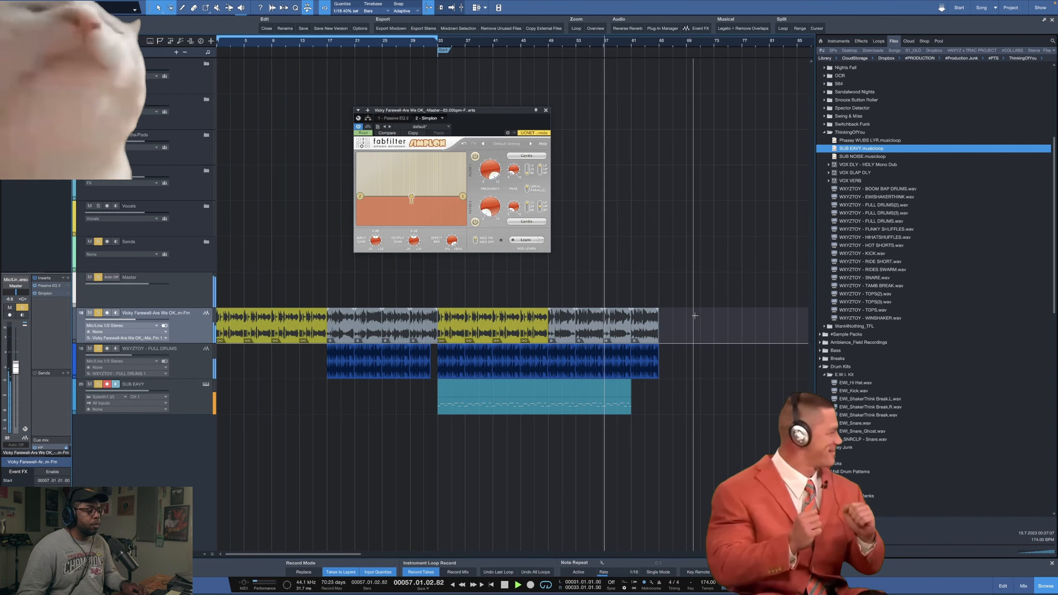
- Duplicate the last SUB EAVY section to extend the bassline to bar 65, and close the iZotope Trash 2 window
click(621, 402)
key(d)
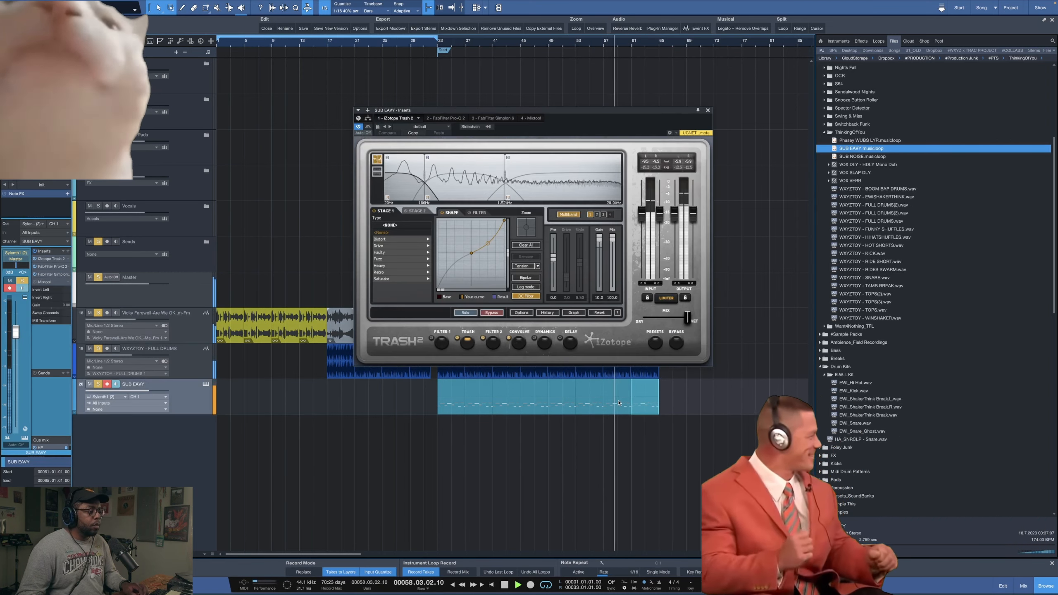
click(708, 110)
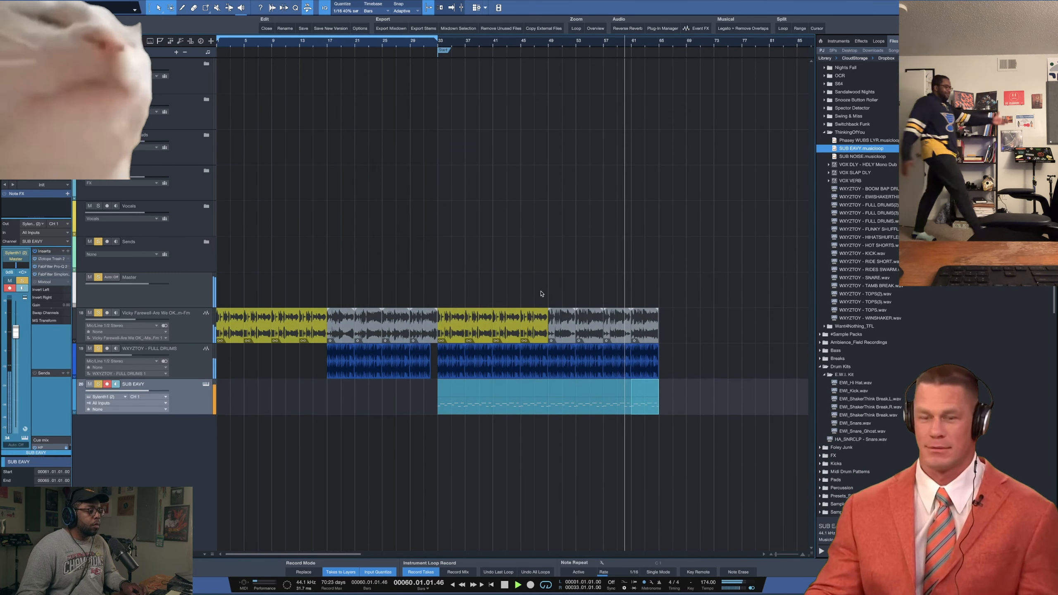
- Copy the yellow sample section to bars 65–81 and duplicate the drums and SUB EAVY parts from bar 65 to bar 97
drag(541, 292, 660, 330)
drag(662, 376, 432, 407)
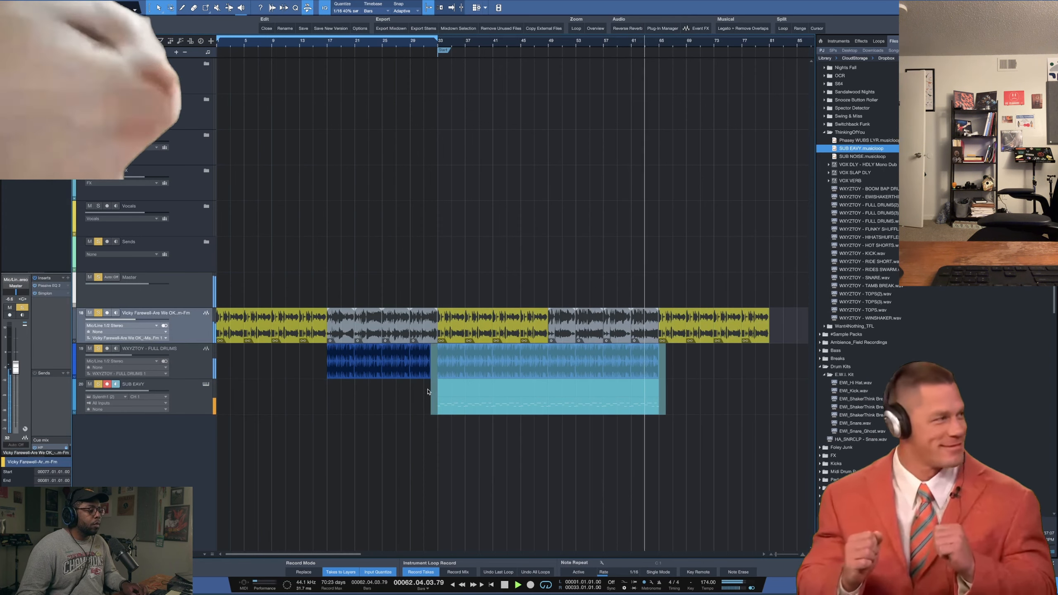
key(d)
click(463, 192)
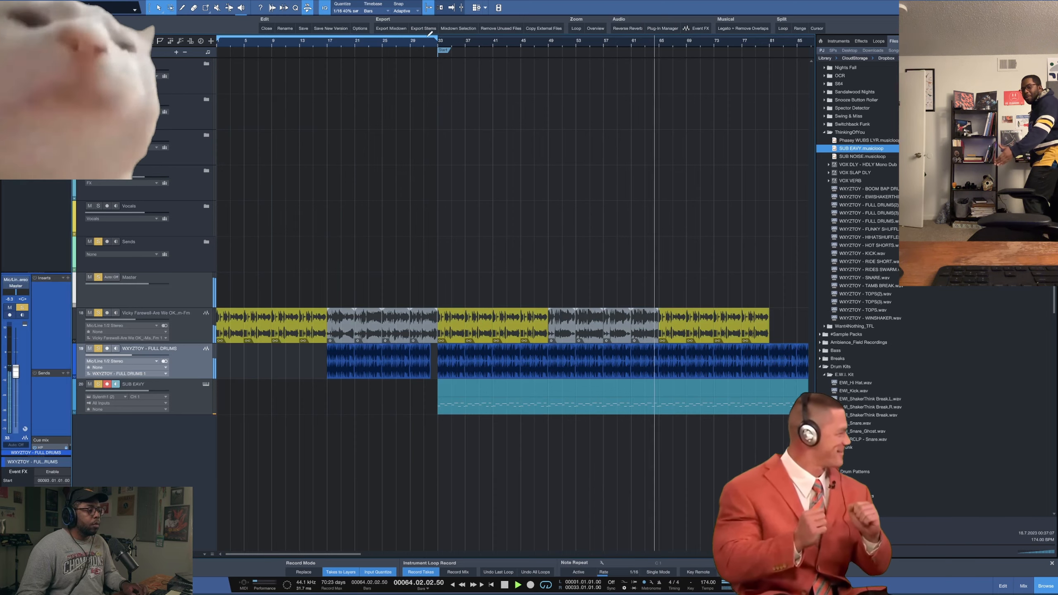
- Expand the sample's Filter 1 Freq automation, dip it at bar 65 and curve it back up to fully open at bar 81
key(w)
click(74, 341)
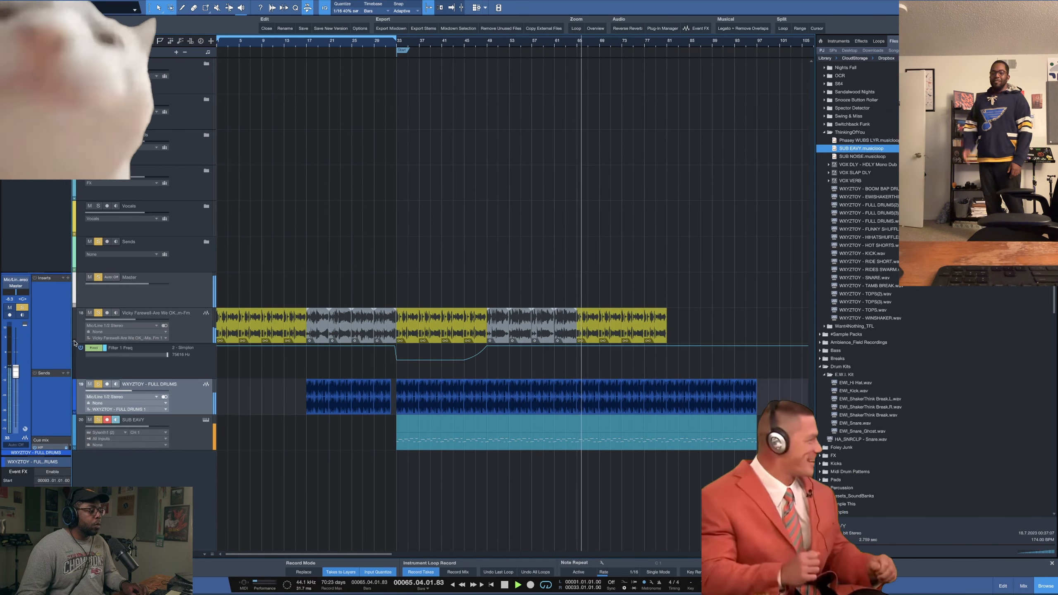
drag(579, 345, 578, 363)
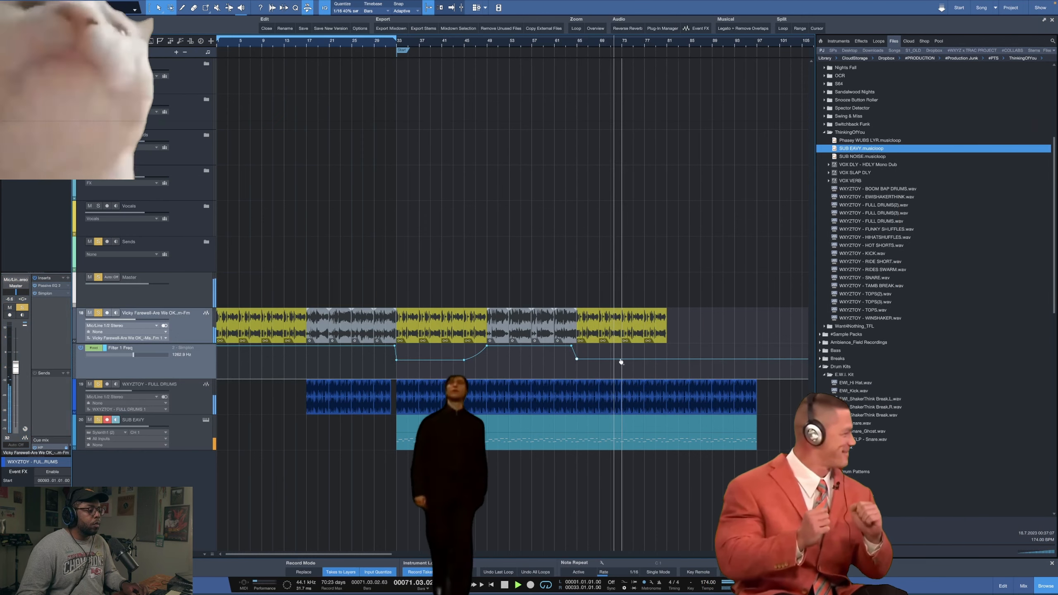
mouse_move(668, 359)
mouse_down()
mouse_move(622, 362)
mouse_move(668, 346)
mouse_up()
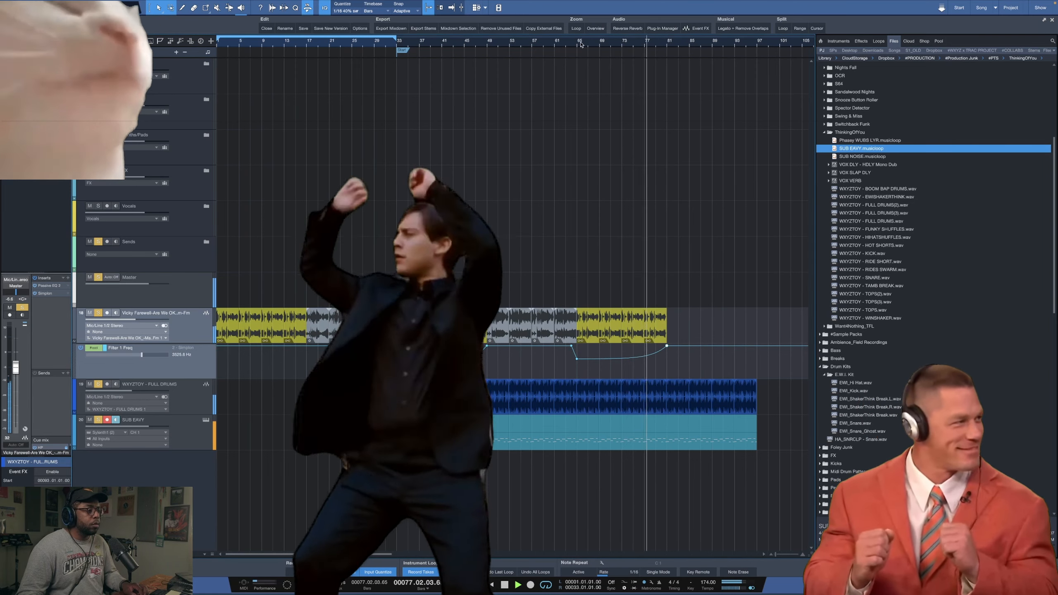
scroll(571, 44, down, 2)
scroll(571, 44, down, 2)
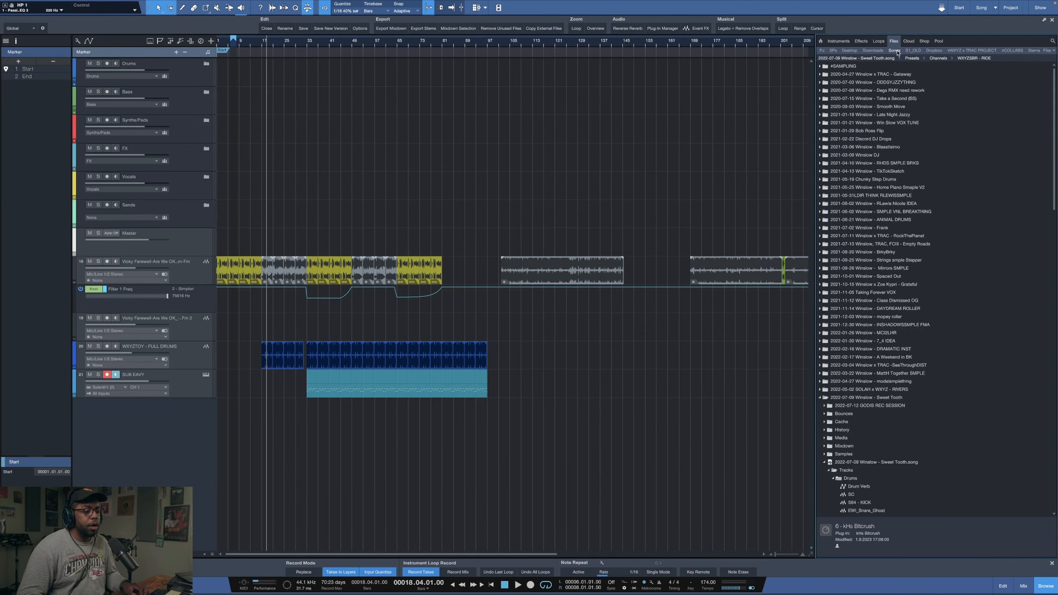
- Browse the old finished projects to the 2022 THINKING OF YOU EP and open its 2022-04-29 Thinking of You project folder
click(913, 51)
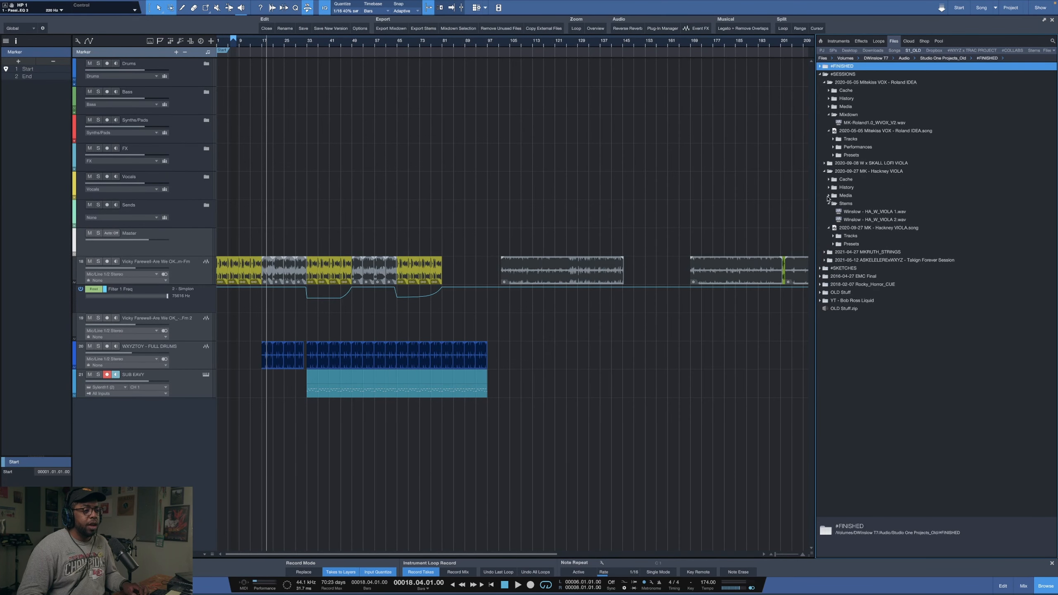
click(820, 68)
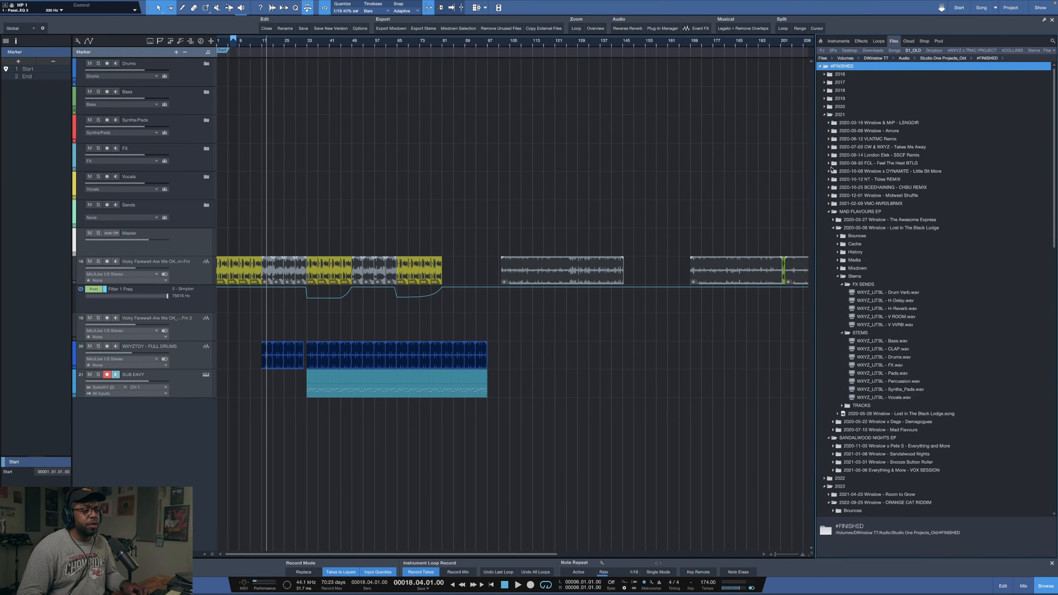
scroll(839, 327, down, 10)
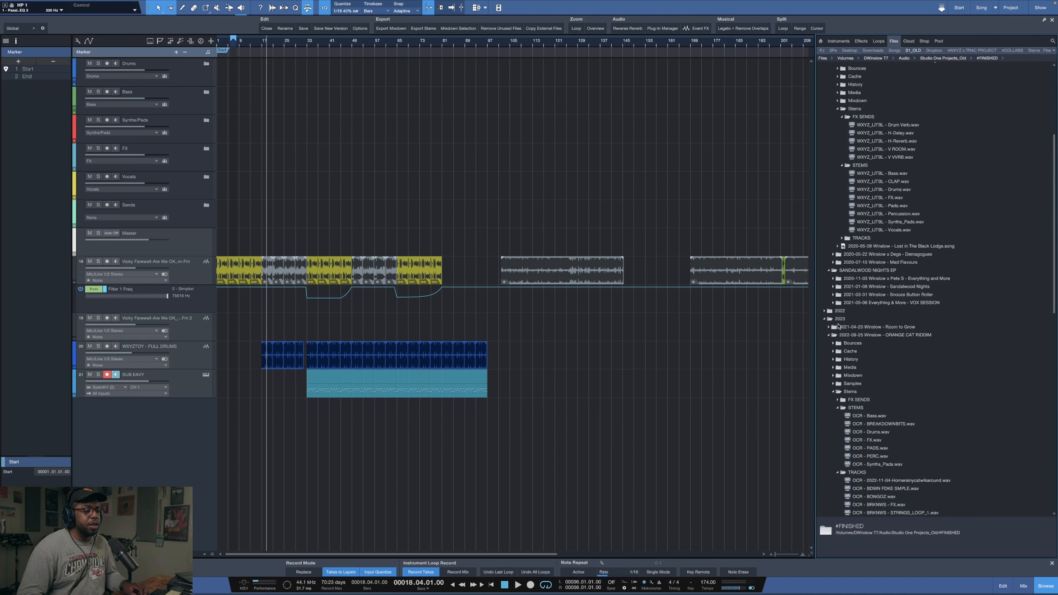
scroll(829, 305, down, 8)
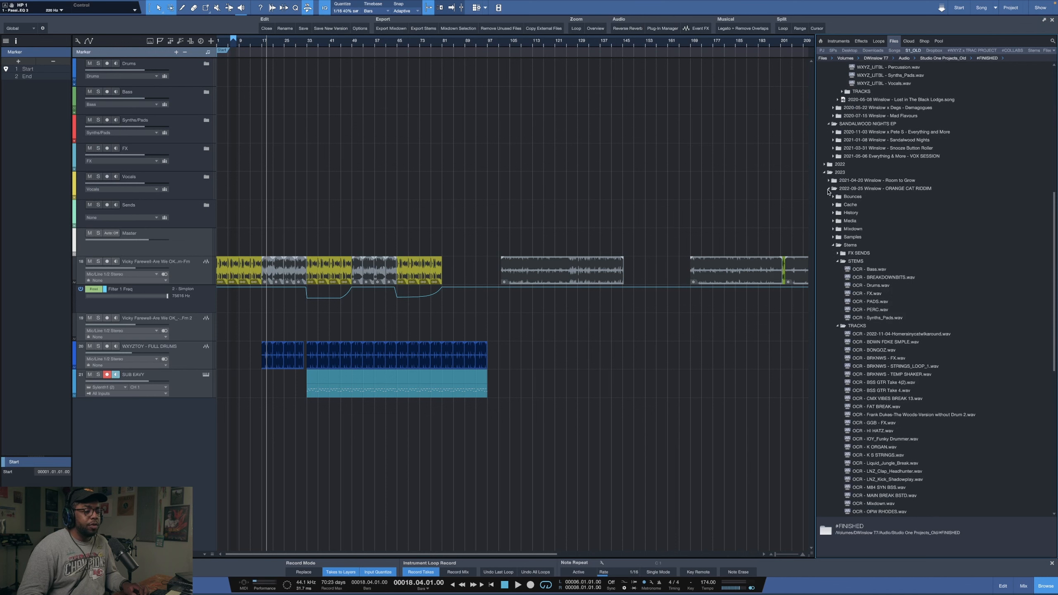
click(829, 189)
click(825, 172)
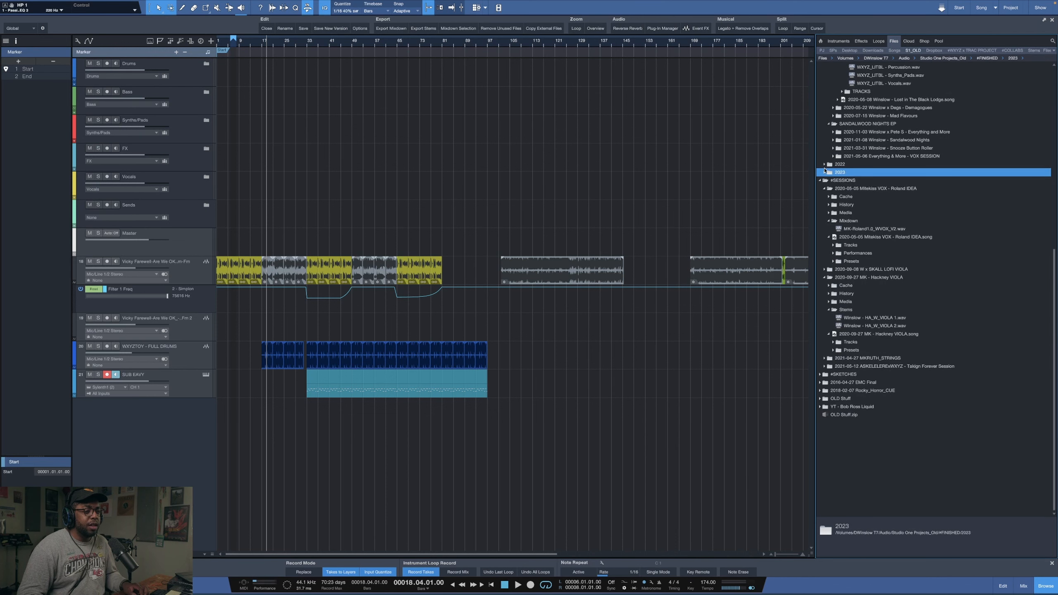
click(824, 165)
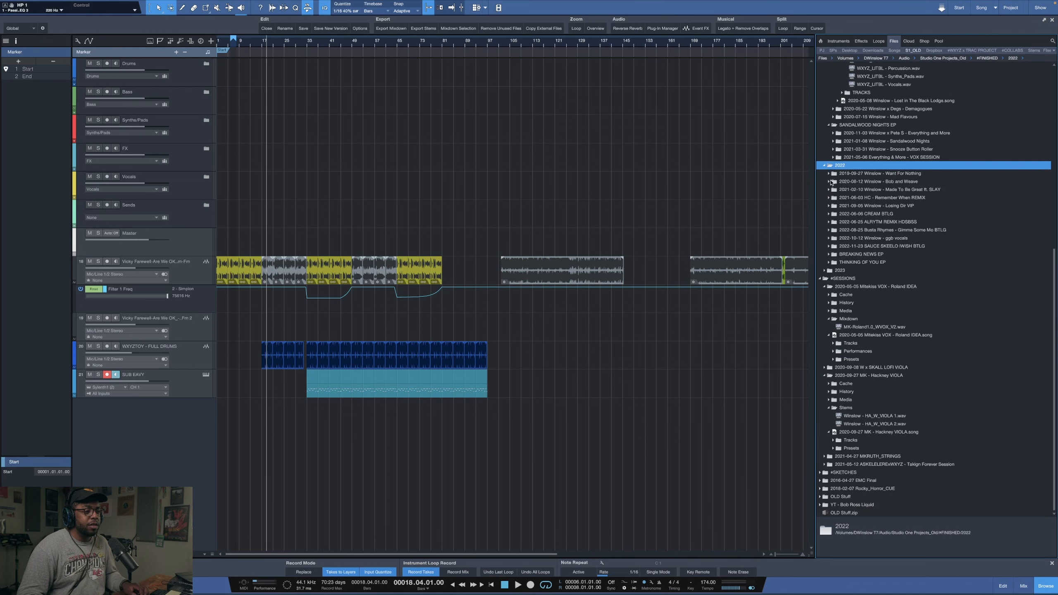
click(829, 263)
click(833, 295)
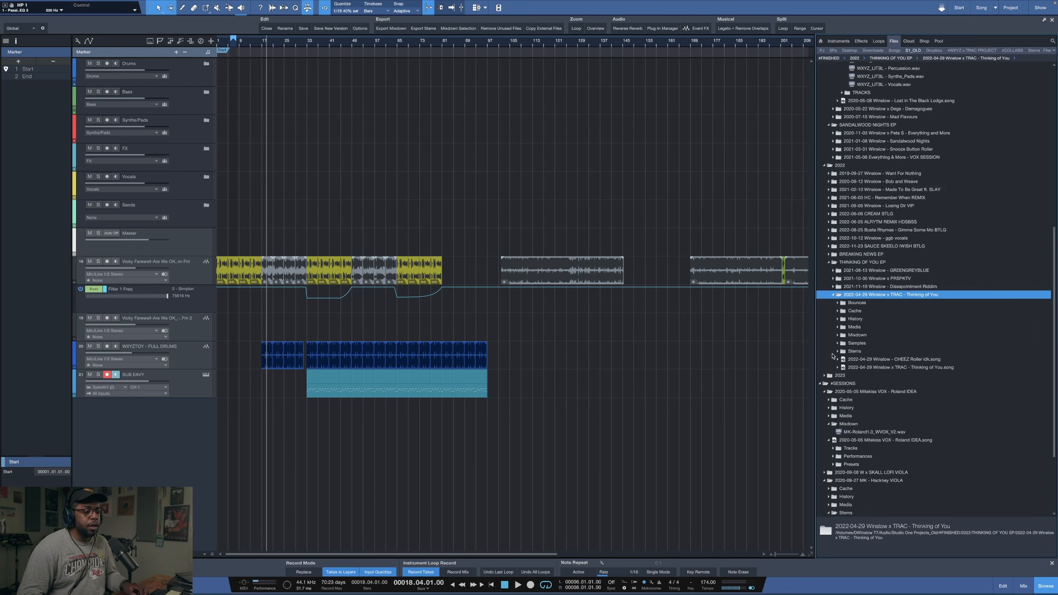
- Import the Drums folder, with its kick, snare, PERC and BOOMBAP tracks, from the Thinking of You song into the arrangement
click(838, 368)
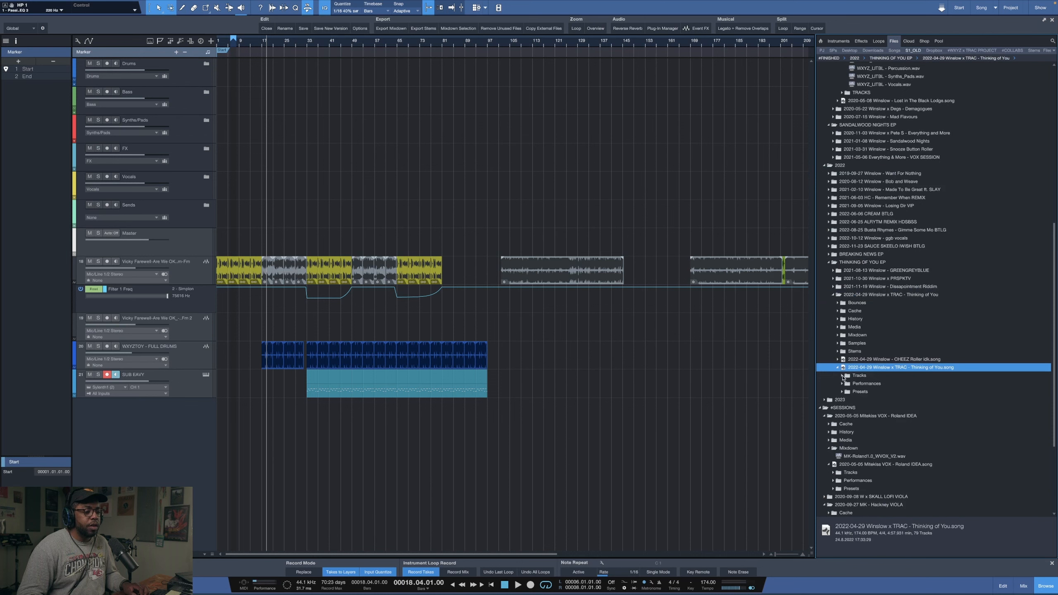
click(843, 377)
click(846, 384)
scroll(846, 384, down, 5)
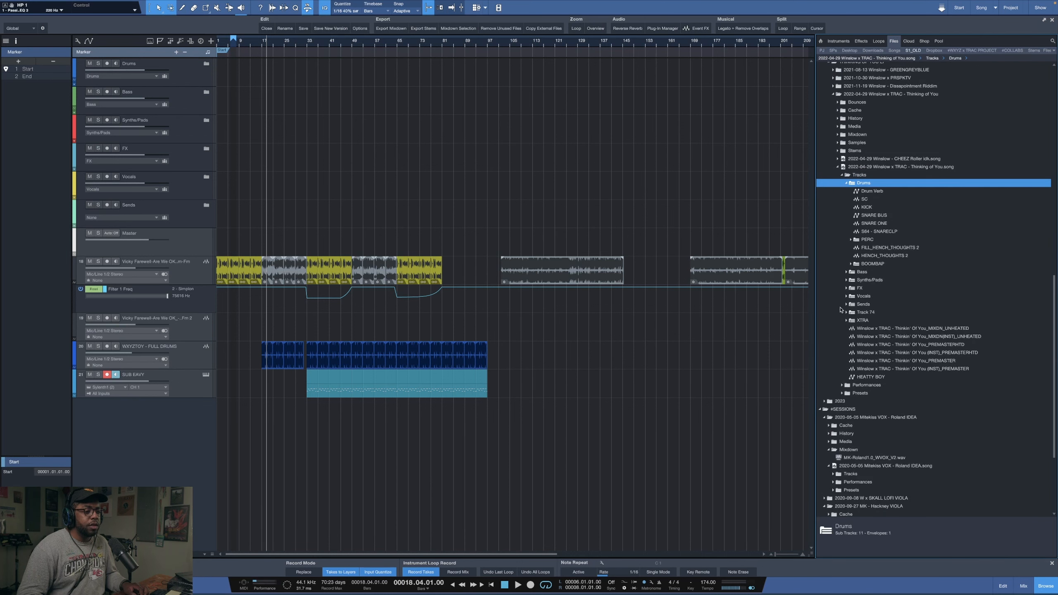
click(852, 241)
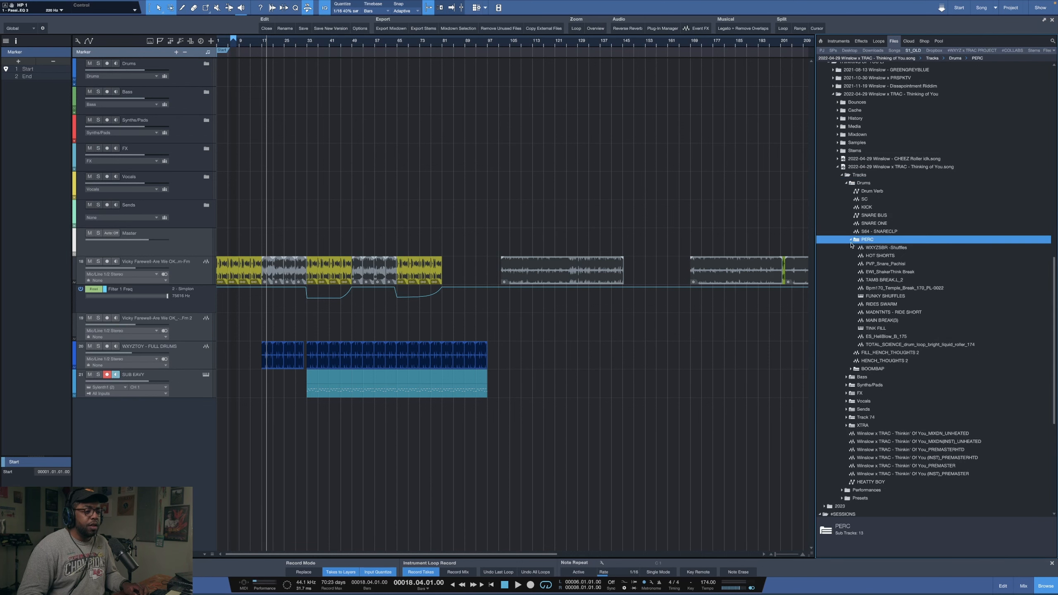
click(872, 344)
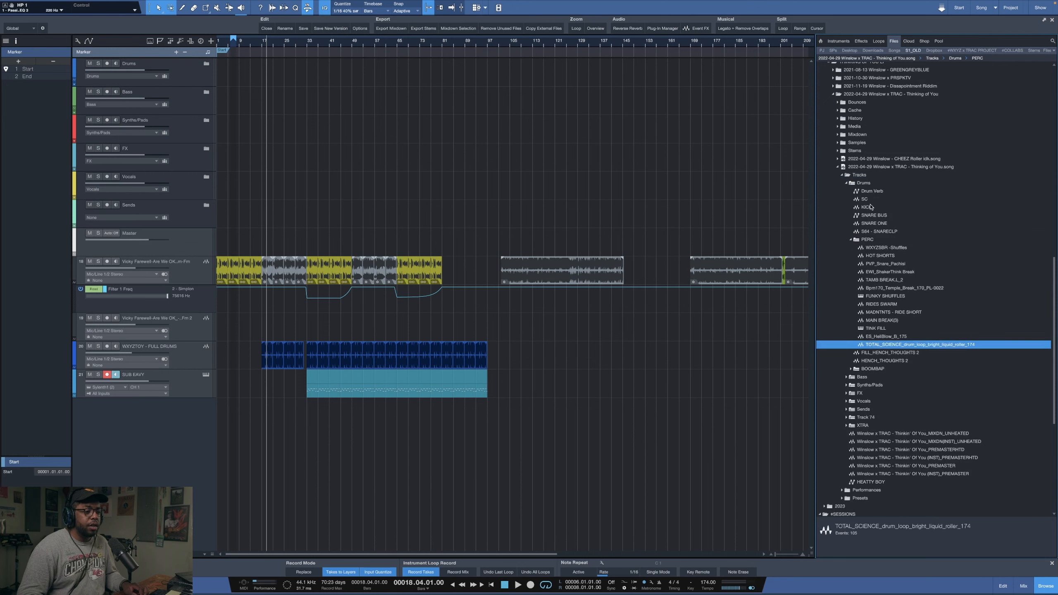
shift+click(860, 184)
drag(864, 184, 256, 415)
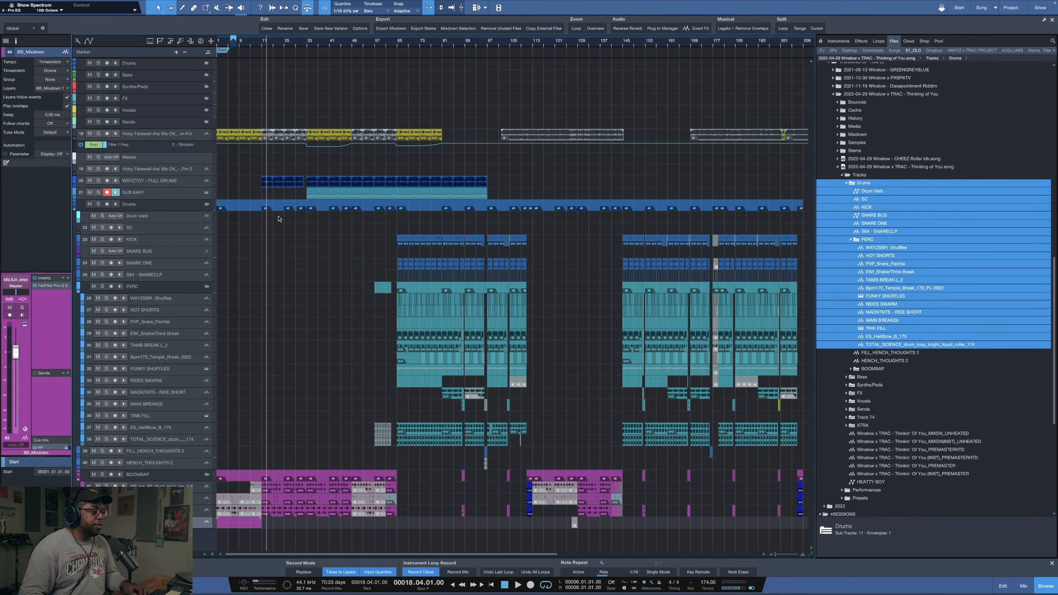
- Delete the song's original empty Drums folder and audition the arrangement with the WXYZTOY - FULL DRUMS track muted
click(206, 64)
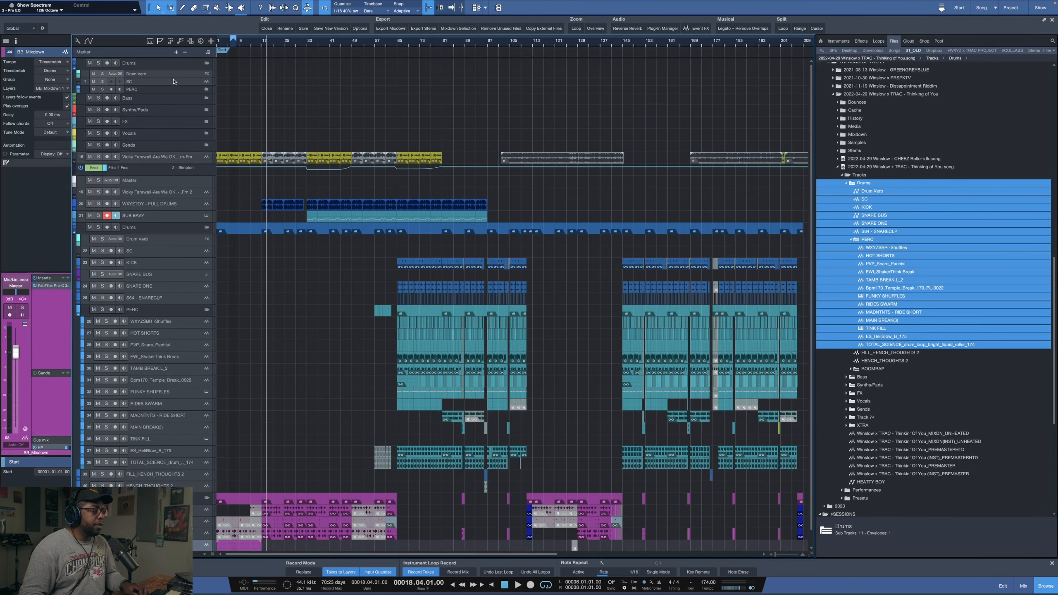
click(156, 91)
click(90, 139)
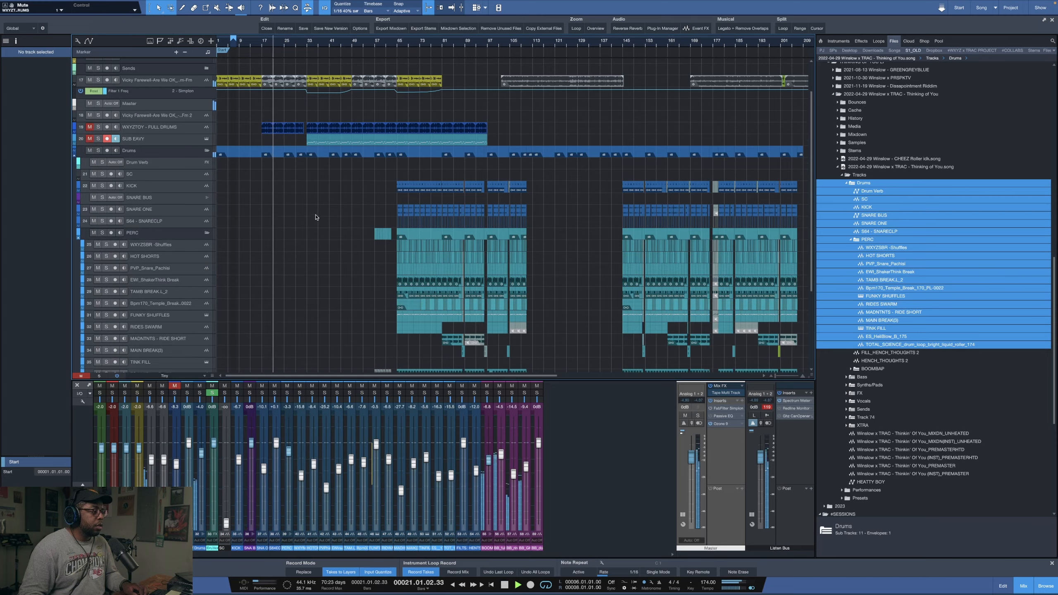
scroll(345, 224, down, 1)
scroll(344, 223, down, 3)
scroll(342, 223, up, 1)
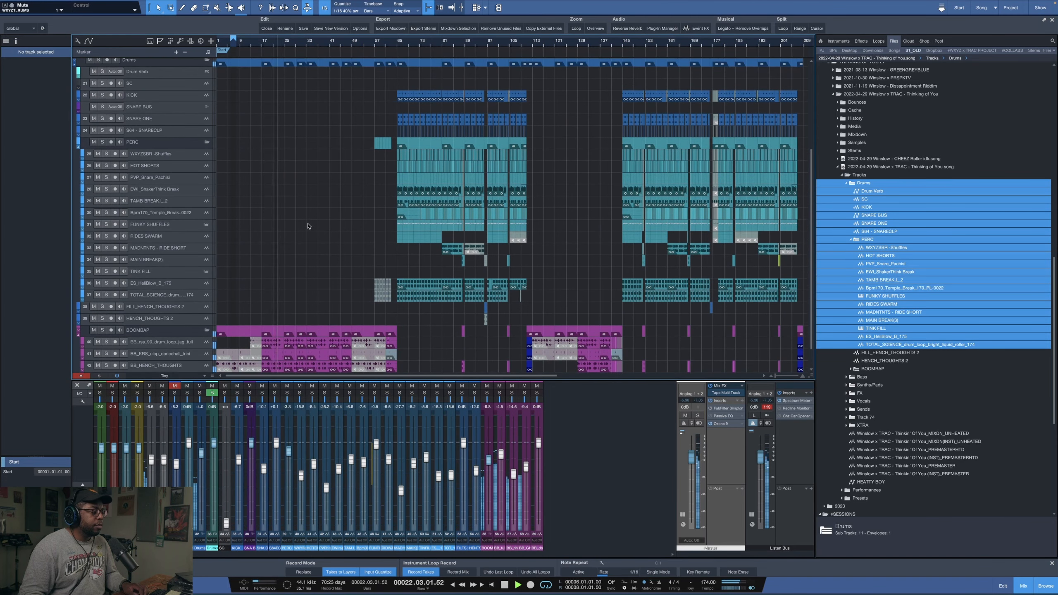
key(shift+w)
key(space)
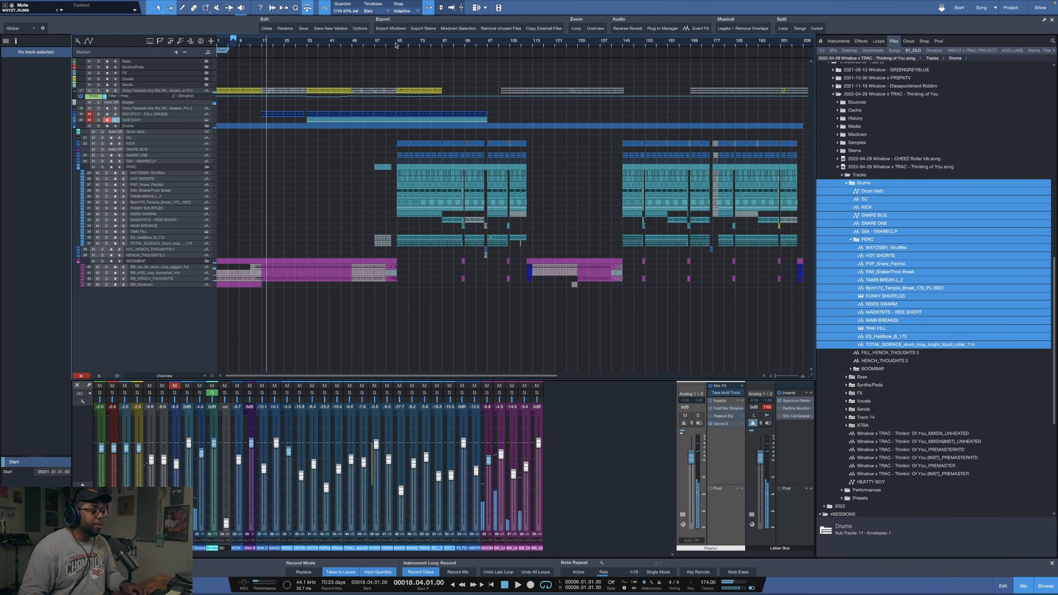
- Select the imported FUNKY SHUFFLES instrument track and open the TRACKS folder in the Thinking of You project's stems
click(186, 214)
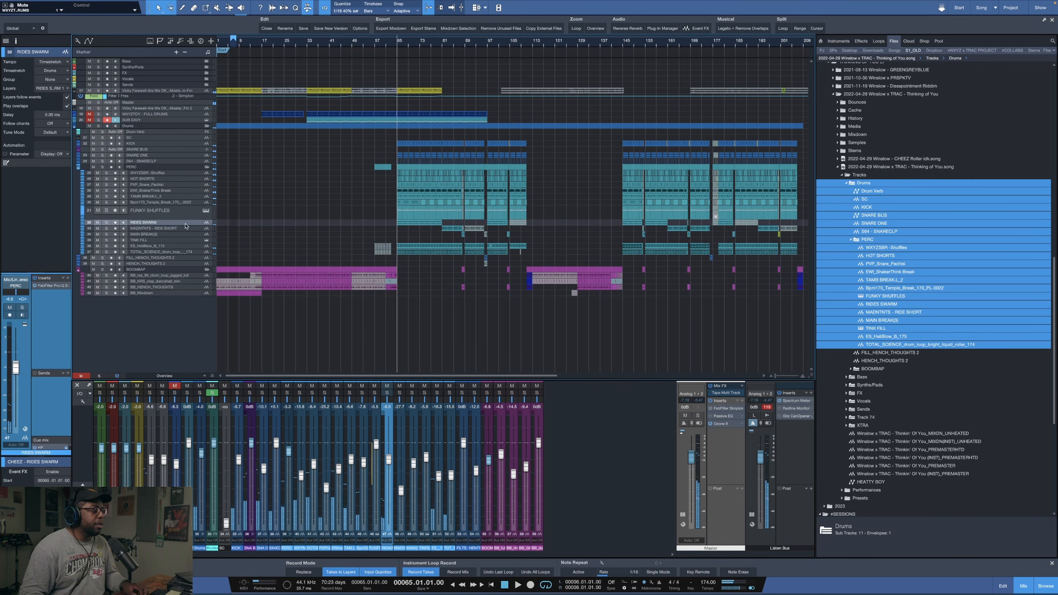
click(199, 241)
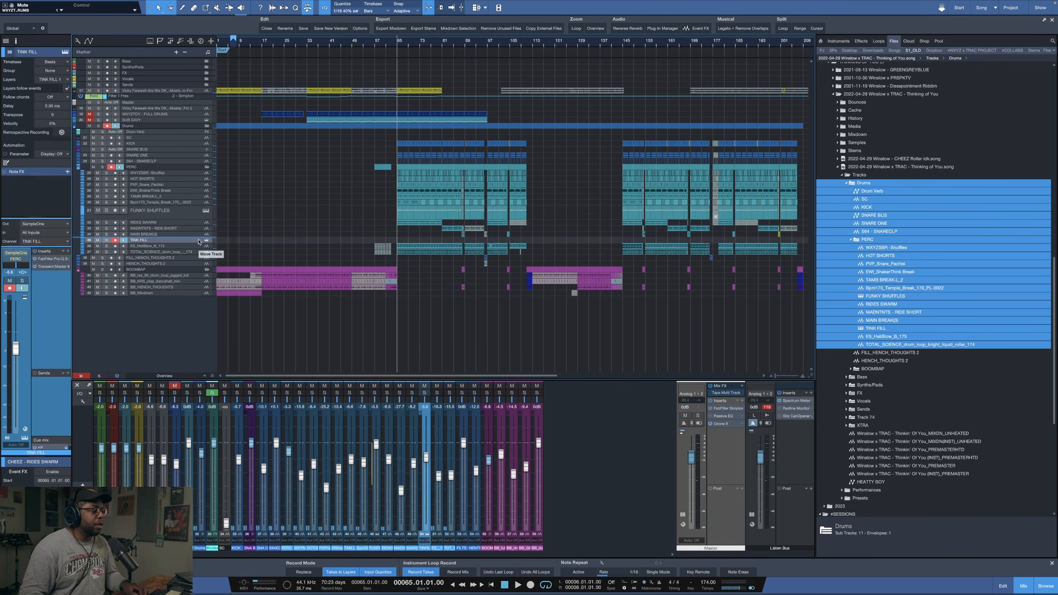
click(196, 213)
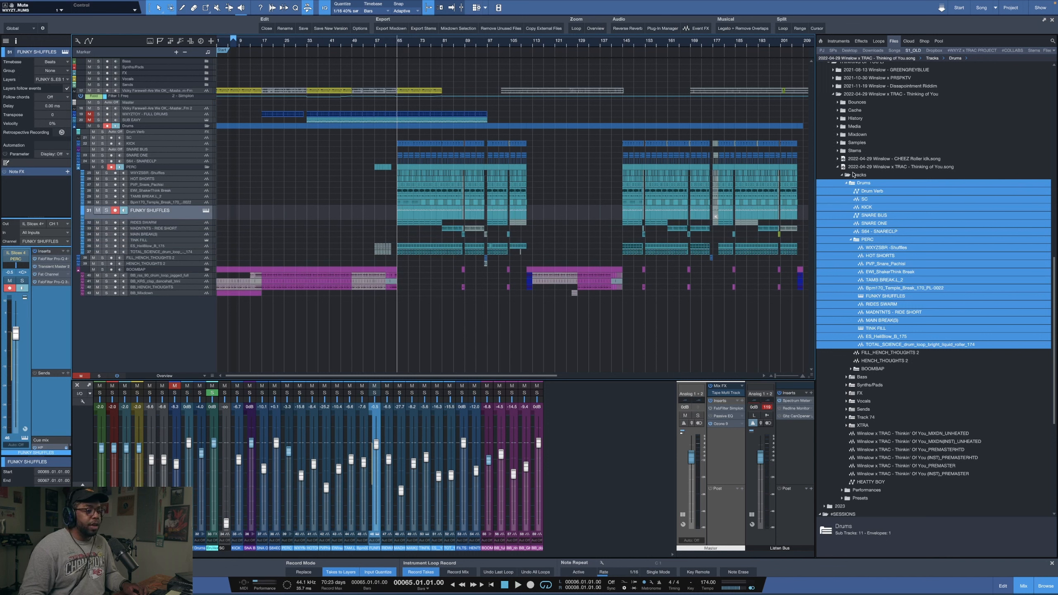
click(839, 153)
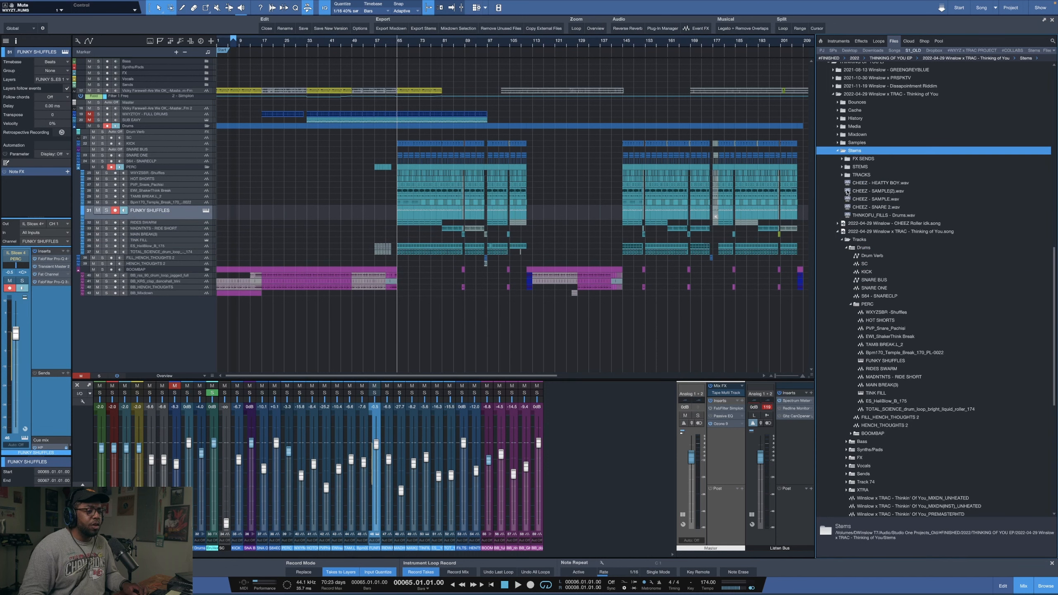
click(843, 168)
click(843, 167)
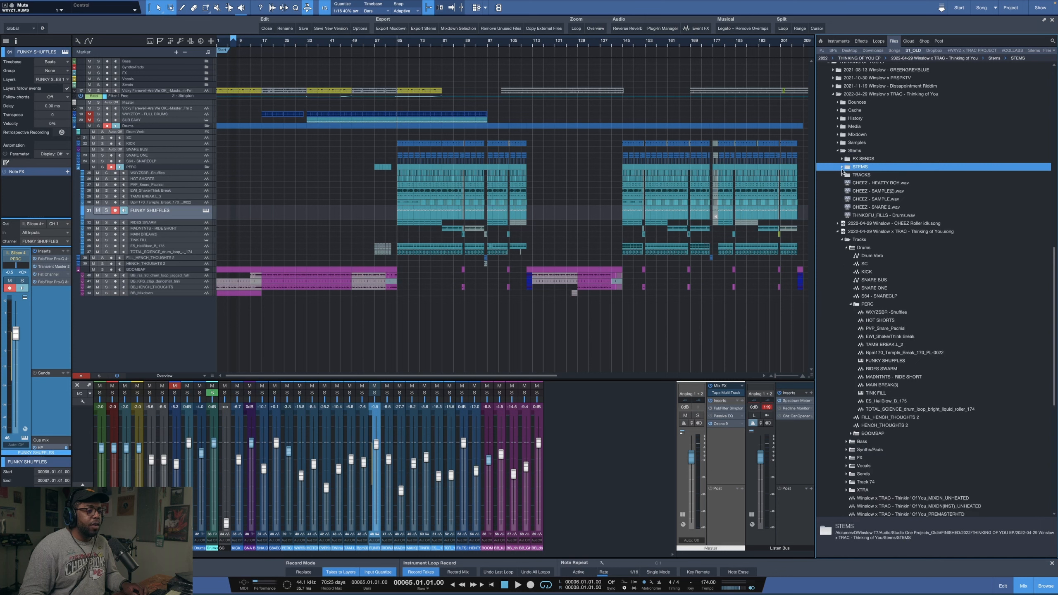
click(843, 175)
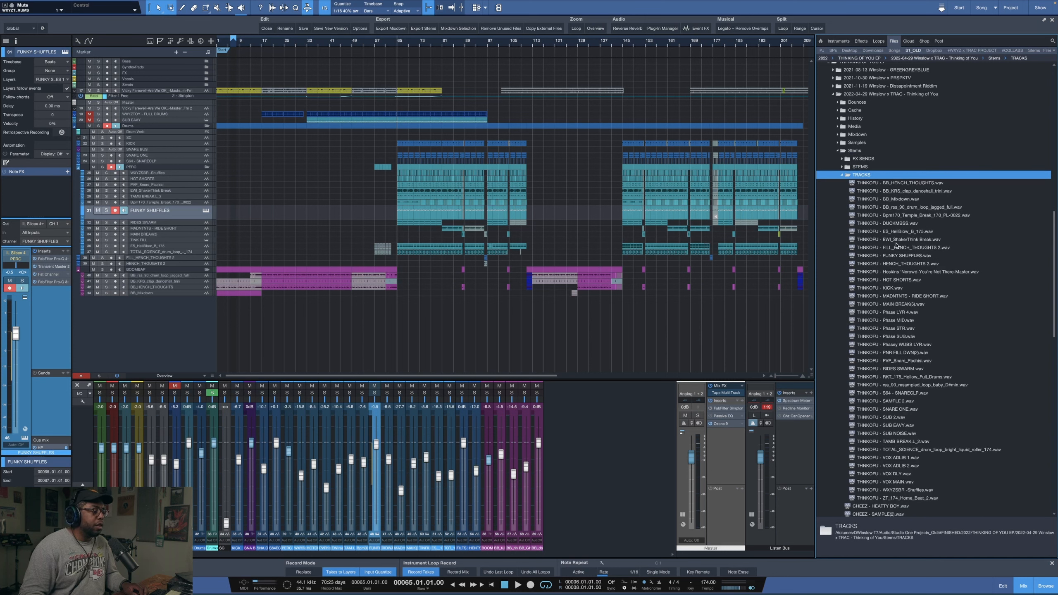
- Import THNKOFU - FUNKY SHUFFLES.wav aligned to the song start and move it into the PERC folder in place of the instrument track
click(930, 248)
drag(896, 255, 270, 330)
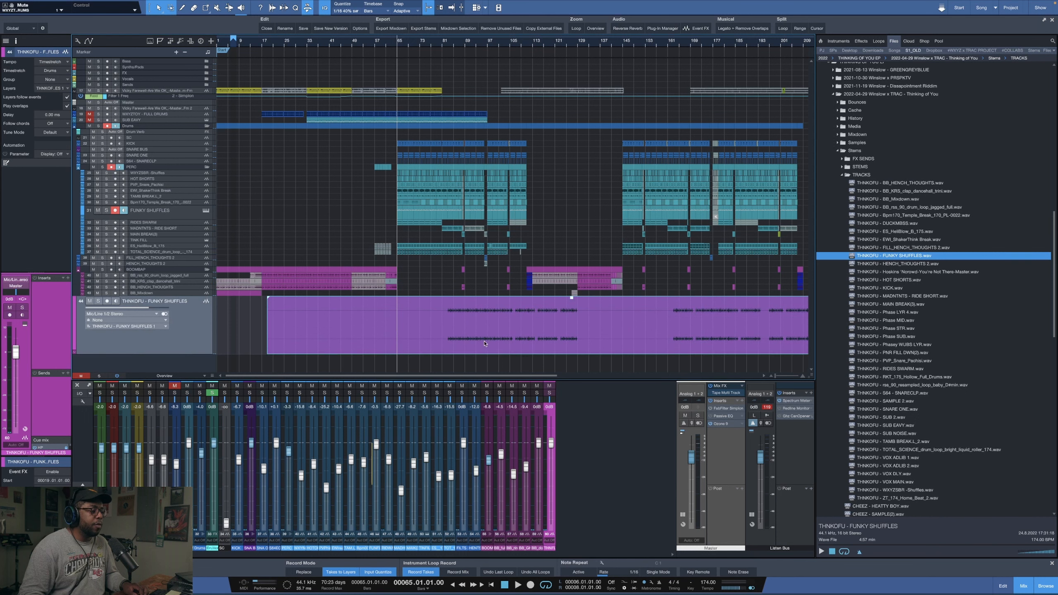
drag(485, 344, 434, 343)
drag(183, 293, 175, 229)
- Solo the imported Drums folder during playback, reset its bus volume to 0 dB and remove an unavailable insert plug-in
key(space)
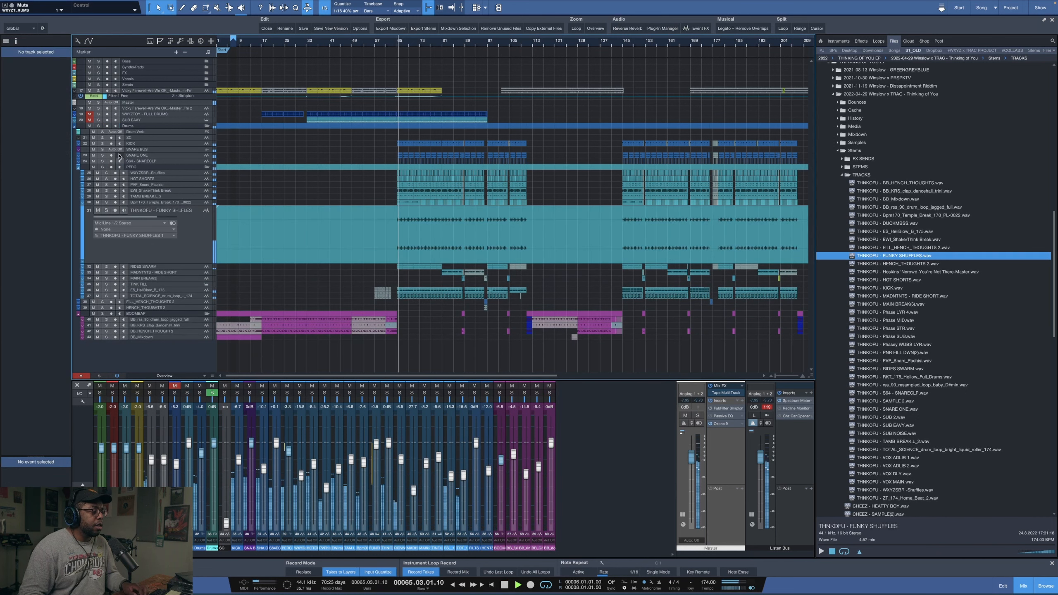
click(101, 167)
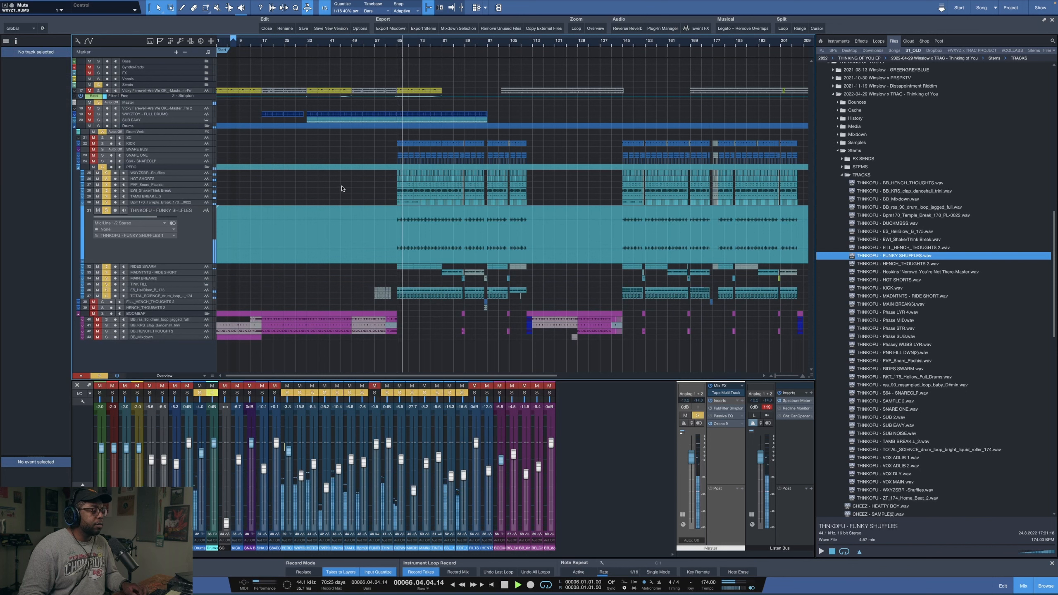
click(98, 125)
click(140, 128)
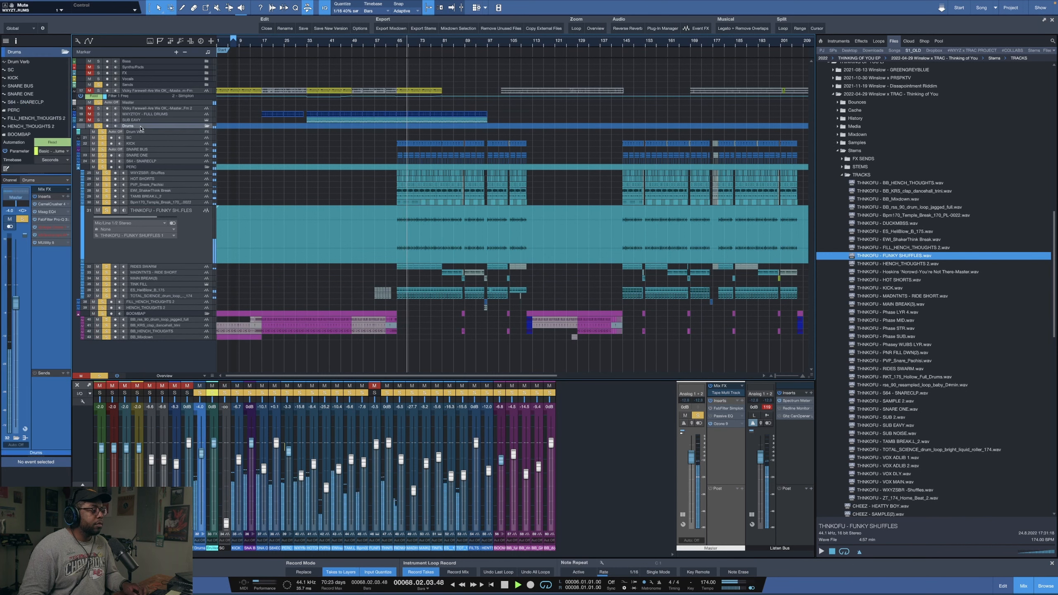
alt+click(15, 301)
key(space)
right_click(46, 228)
click(49, 263)
- Insert Ozone 9 Maximizer on the Drums bus and lower its threshold while the drums play
click(68, 190)
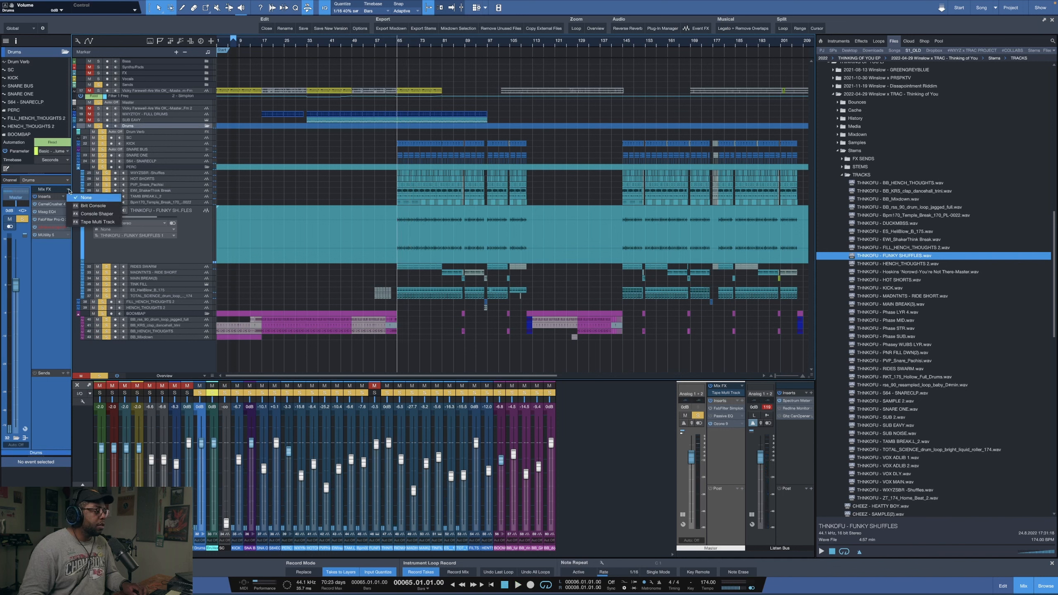
click(68, 197)
click(67, 196)
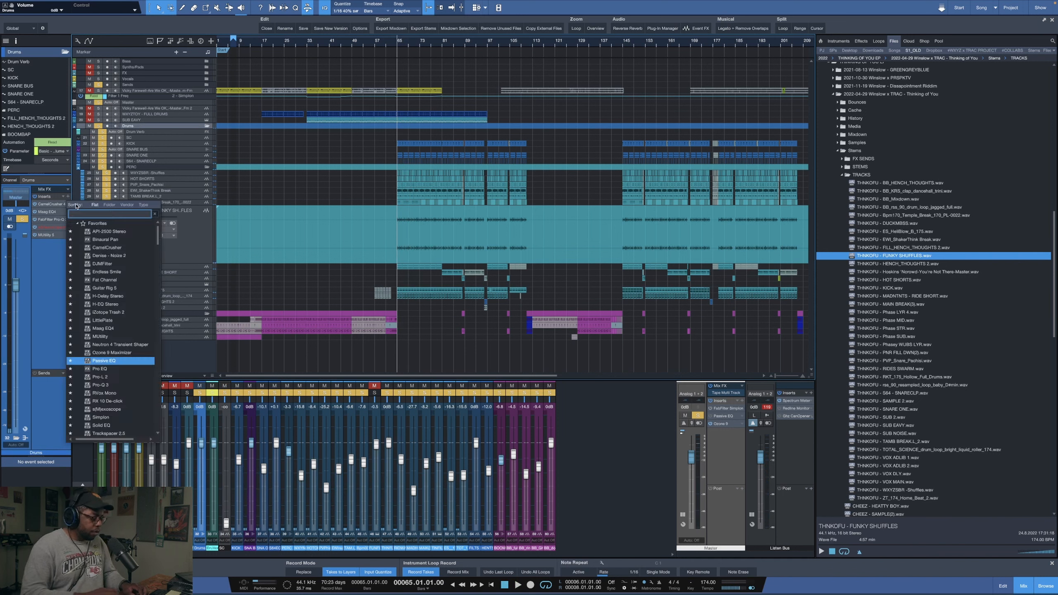
double_click(118, 362)
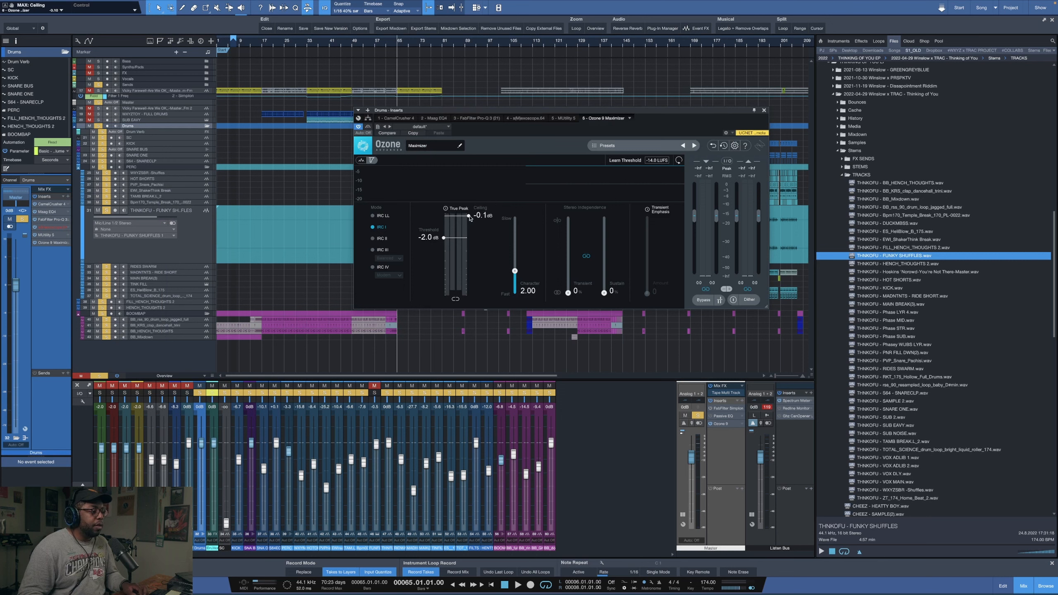
key(space)
drag(443, 238, 444, 281)
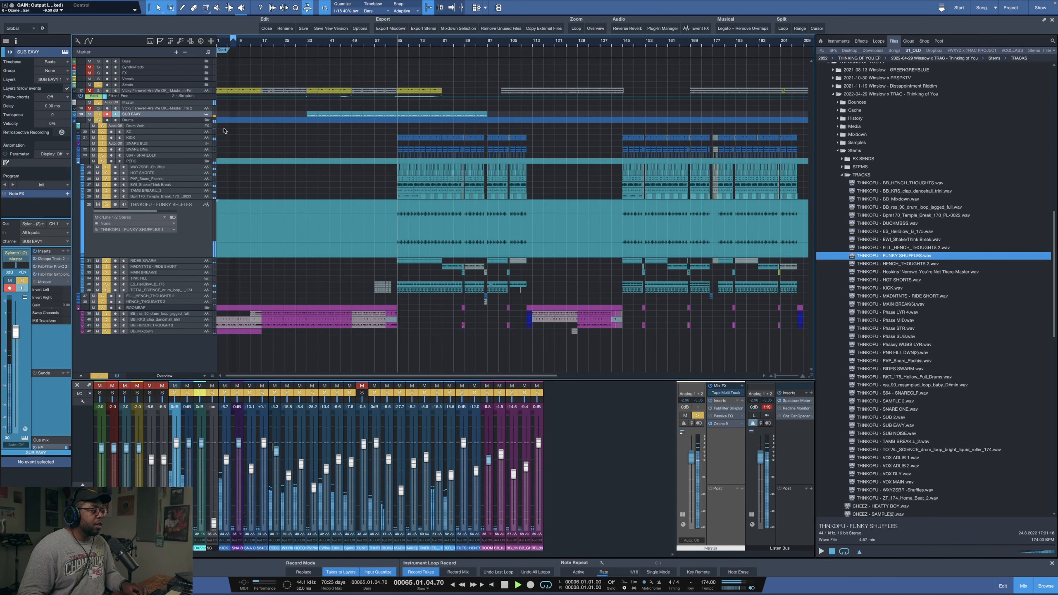
- Move the SUB EAVY track into the Bass folder and place the imported Drums folder above Bass in the track list
click(206, 121)
click(206, 120)
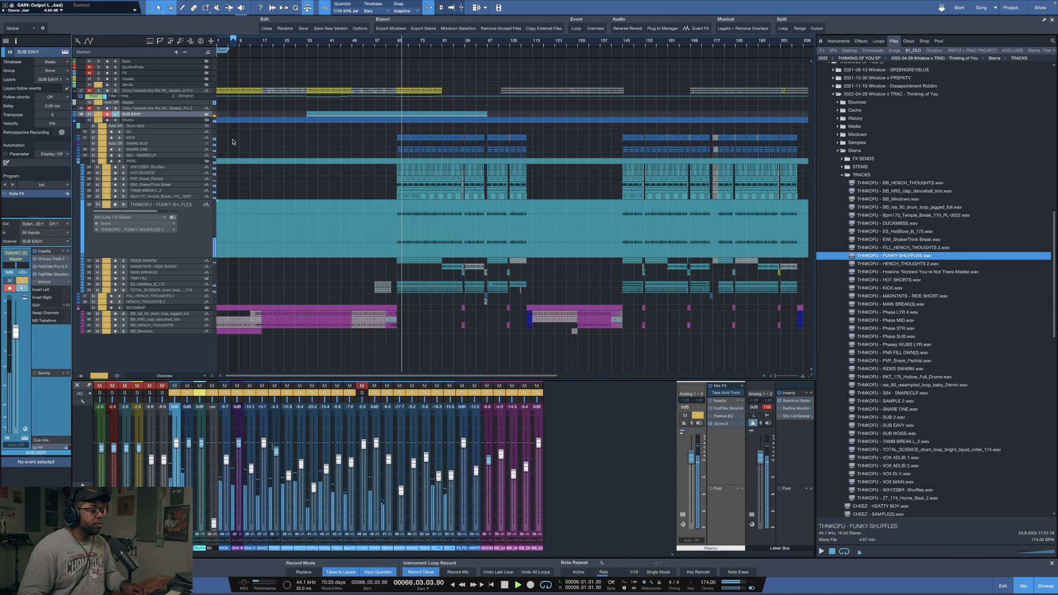
click(207, 62)
key(space)
drag(143, 141, 147, 75)
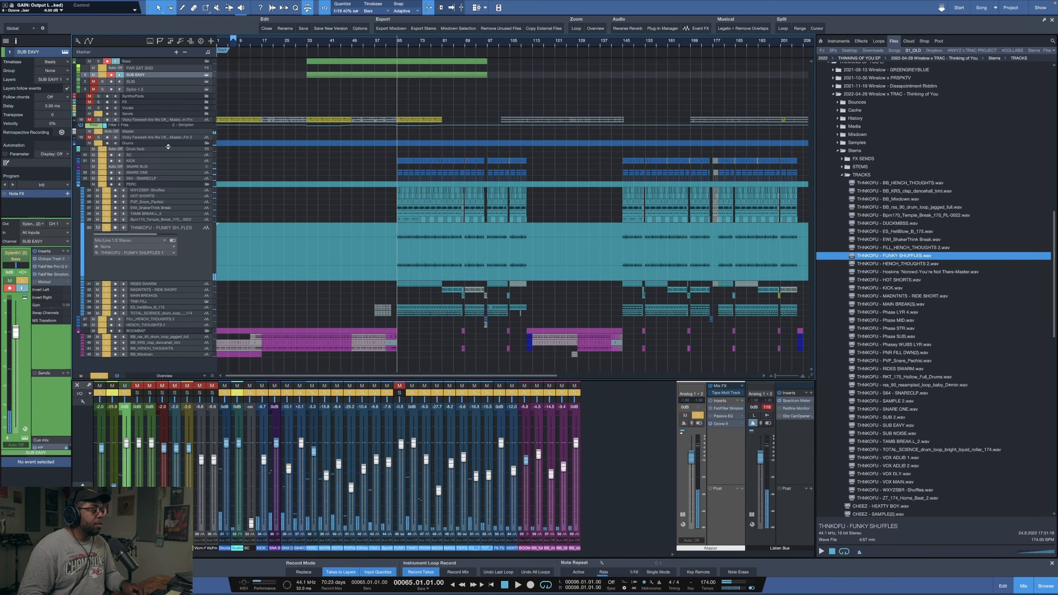
click(208, 143)
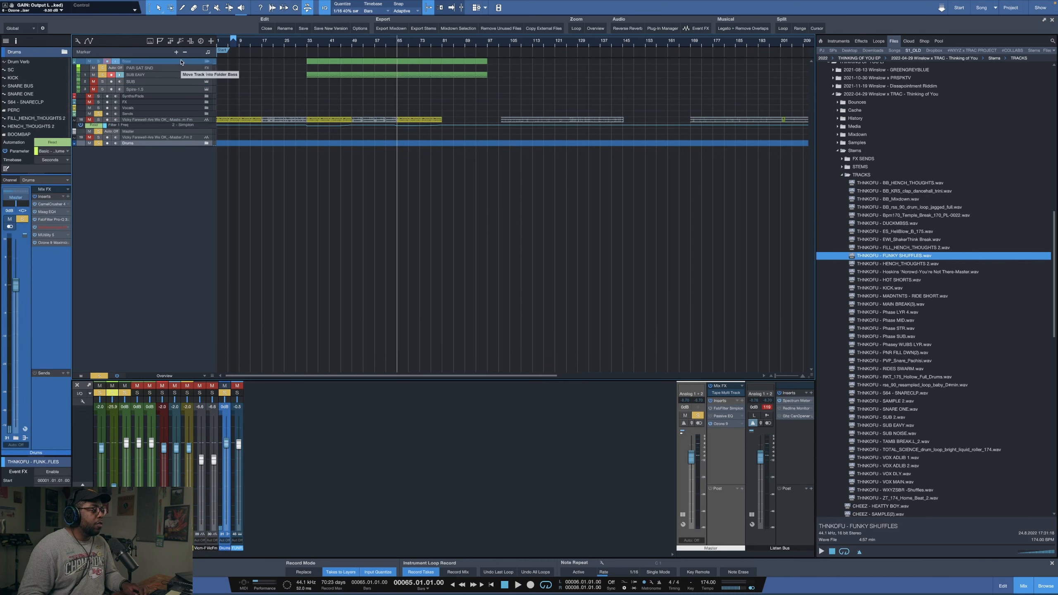
drag(181, 61, 181, 61)
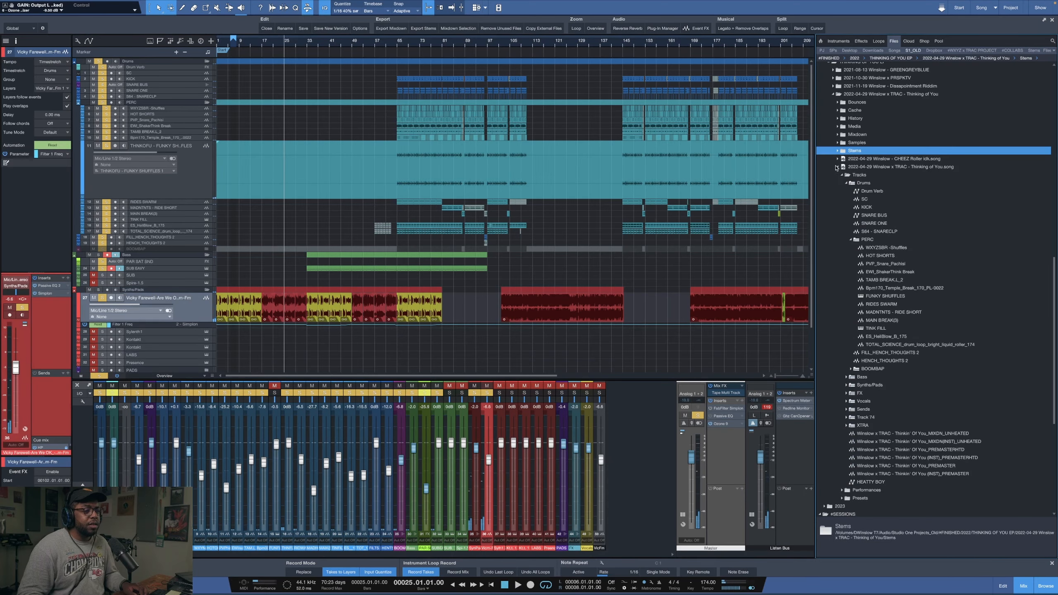
- Collapse the PERC folder and look into the Bass folder inside the Thinking of You song's track contents
click(851, 241)
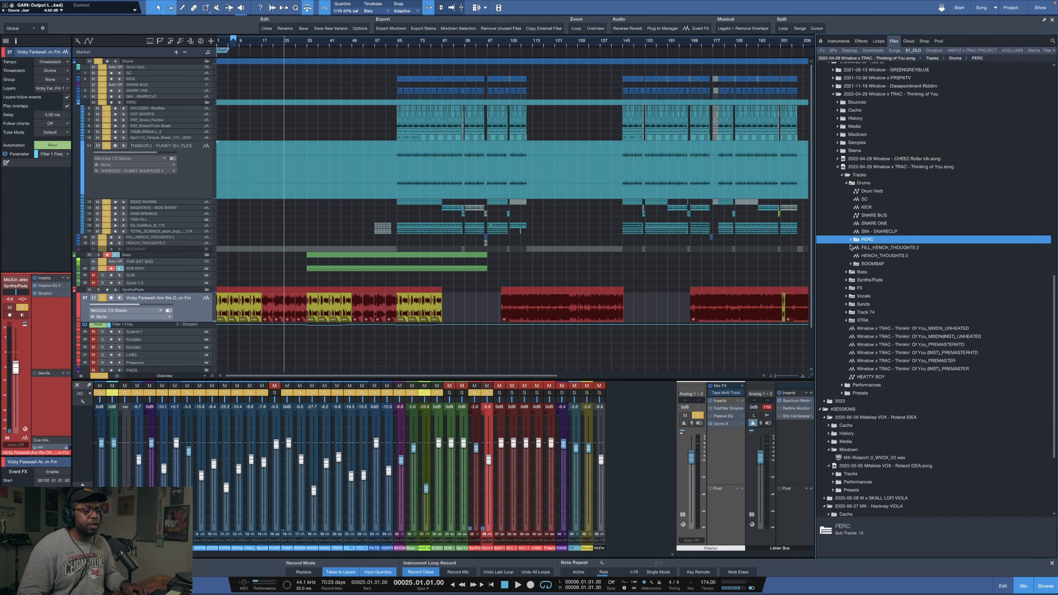
click(846, 272)
click(847, 272)
scroll(840, 267, down, 3)
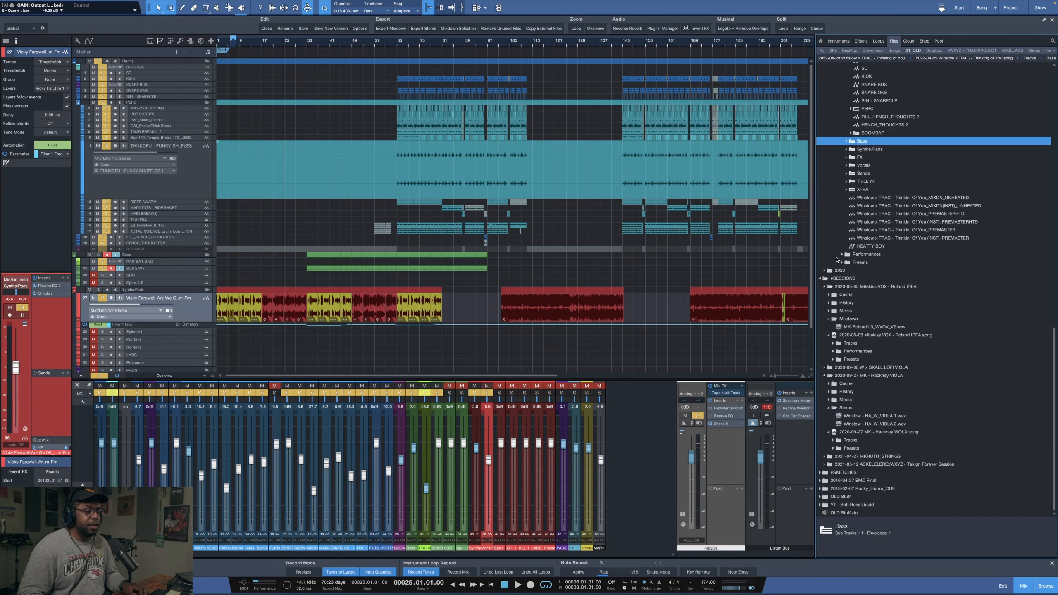
- Inspect the Sylenth1 instrument and the iZotope Trash 2 insert on the SUB EAVY track
click(206, 268)
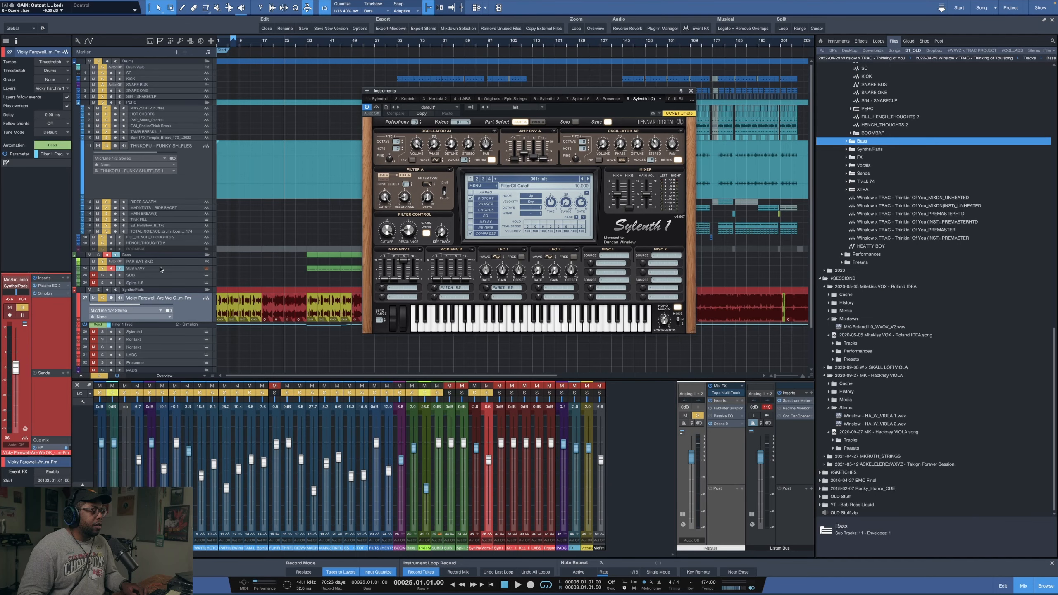
click(160, 270)
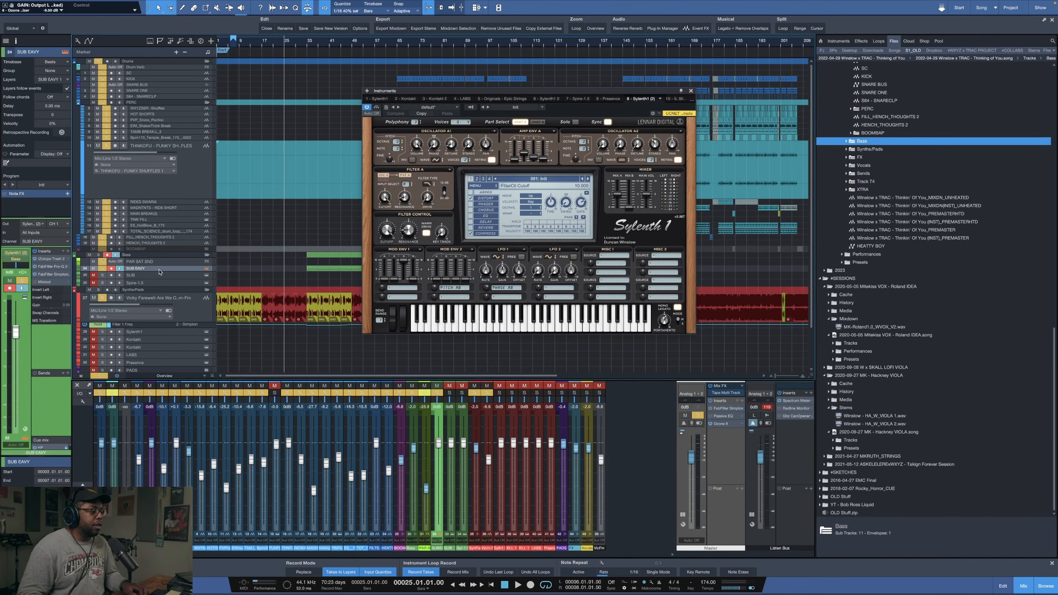
click(49, 260)
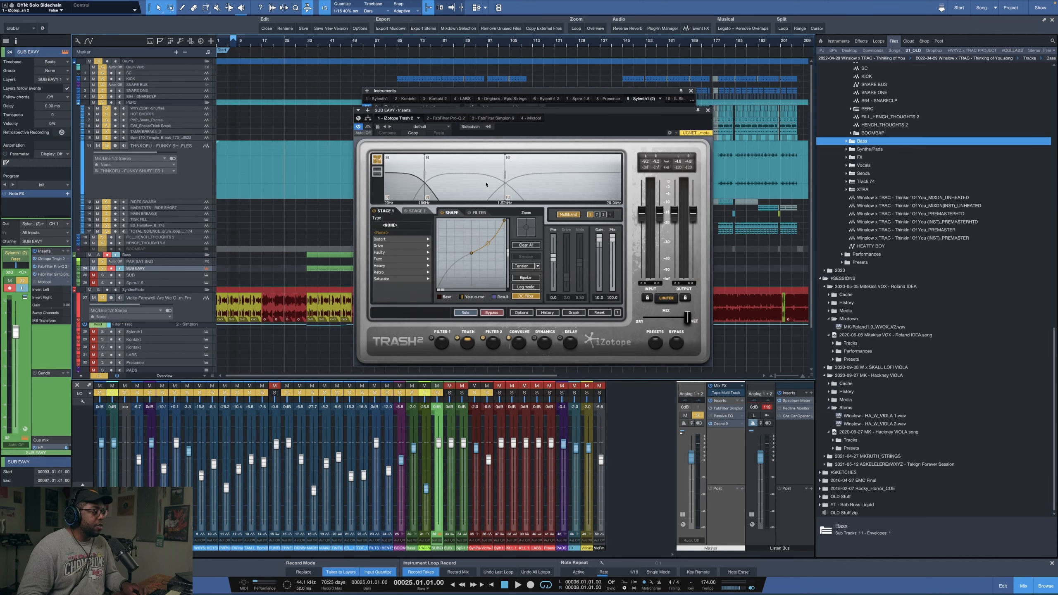
click(707, 110)
click(690, 91)
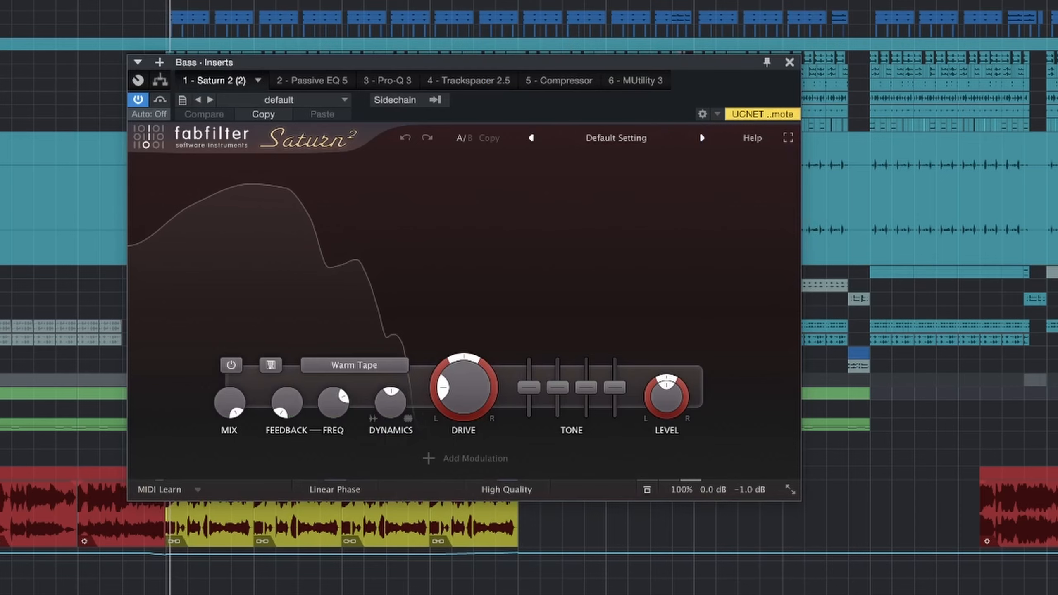
- Load the Color preset Saturate and Color O in Saturn 2 on the Bass bus and raise its drive
click(656, 138)
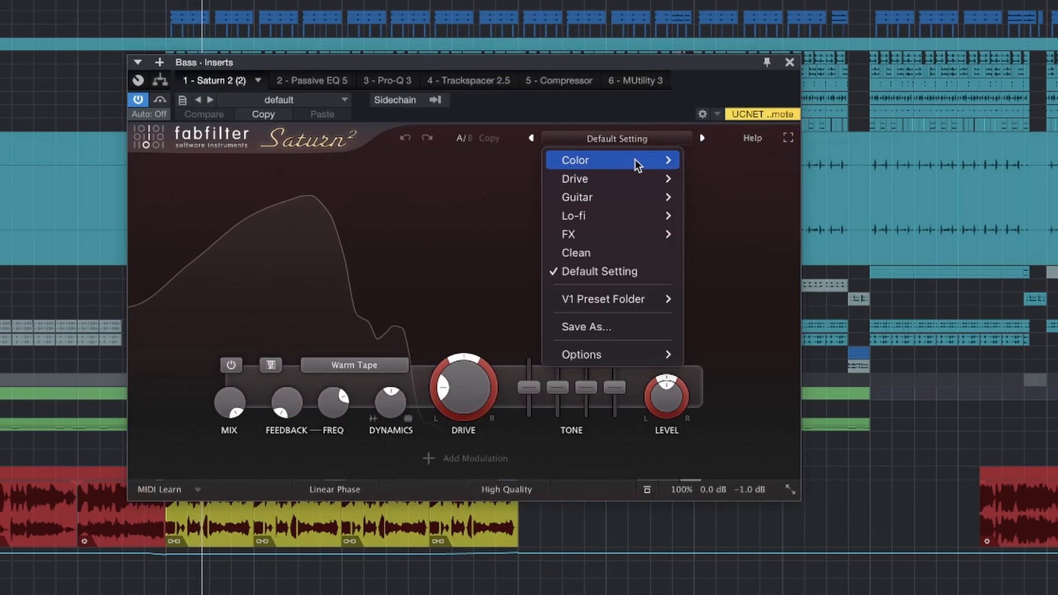
mouse_move(638, 164)
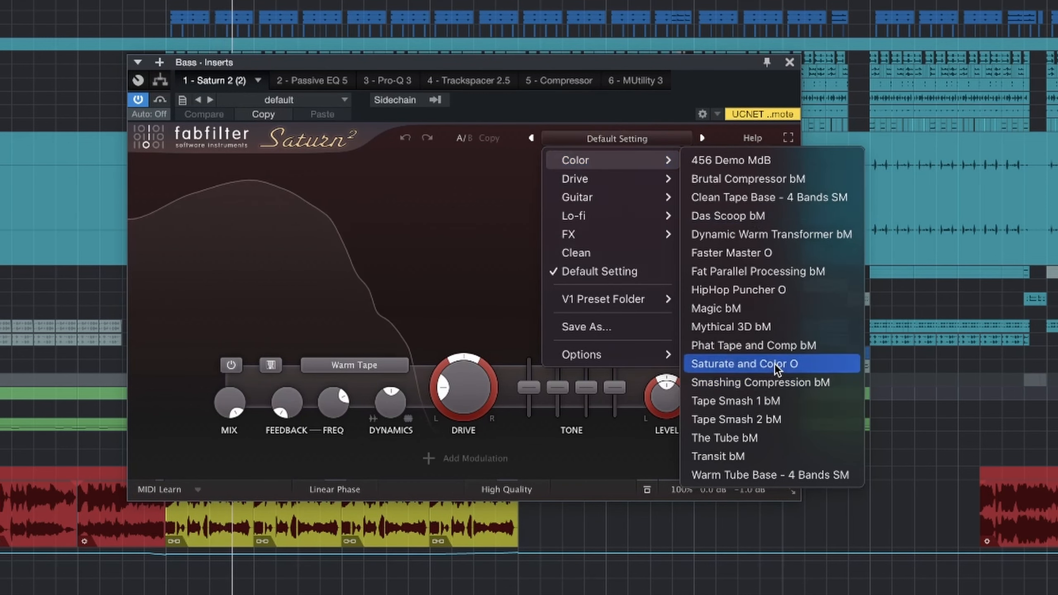
click(750, 364)
drag(477, 301, 482, 138)
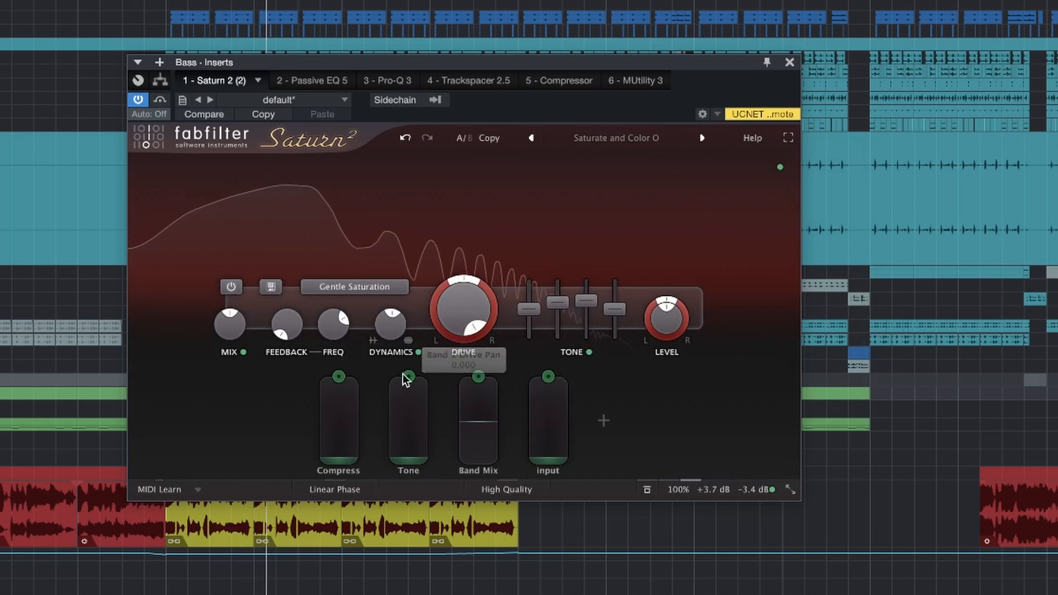
- Raise the band mix in Saturn 2 and set its Band 1 drive to 38.2% while the bass plays
mouse_move(236, 334)
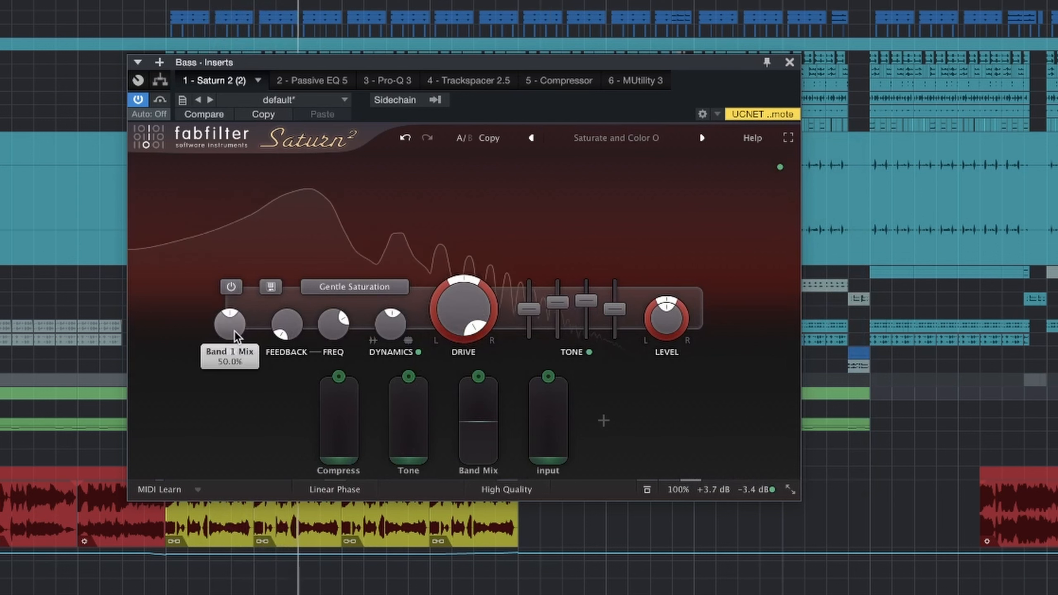
mouse_move(334, 415)
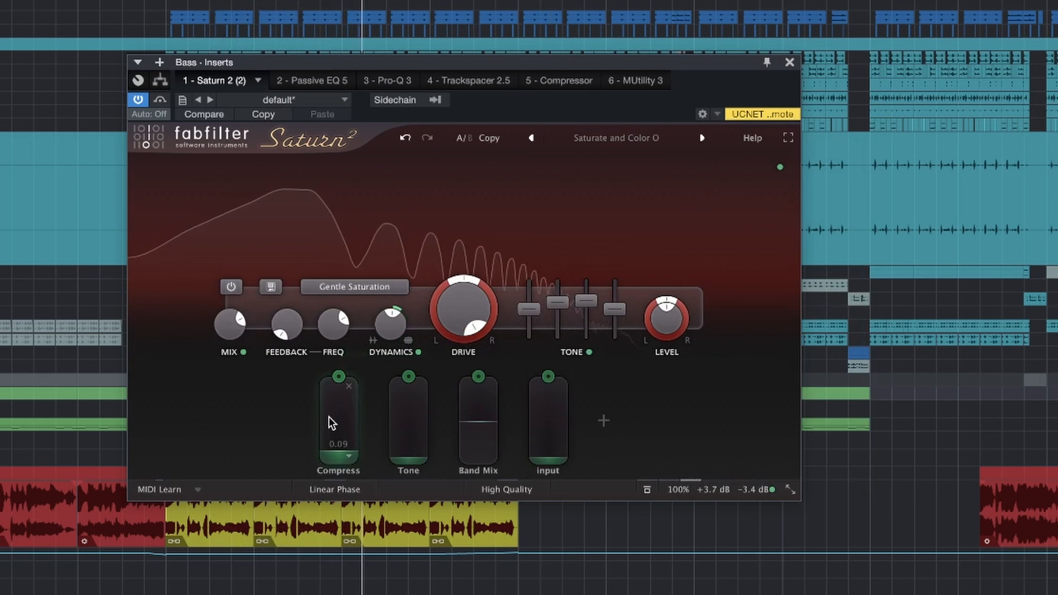
mouse_move(410, 434)
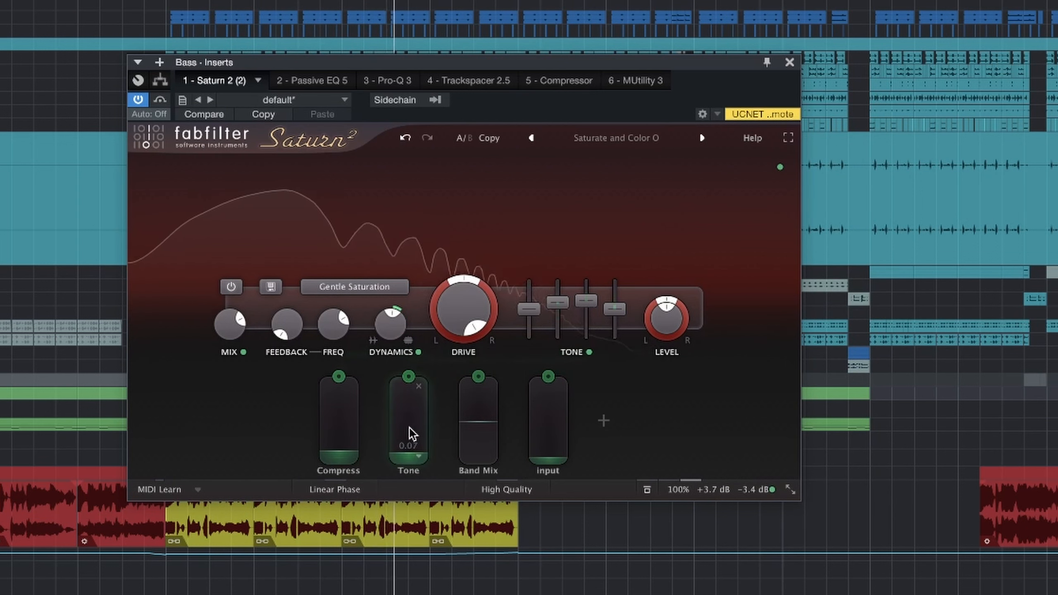
mouse_move(478, 415)
mouse_down()
mouse_move(481, 398)
mouse_move(478, 425)
mouse_move(477, 414)
mouse_up()
mouse_move(554, 430)
drag(466, 304, 444, 428)
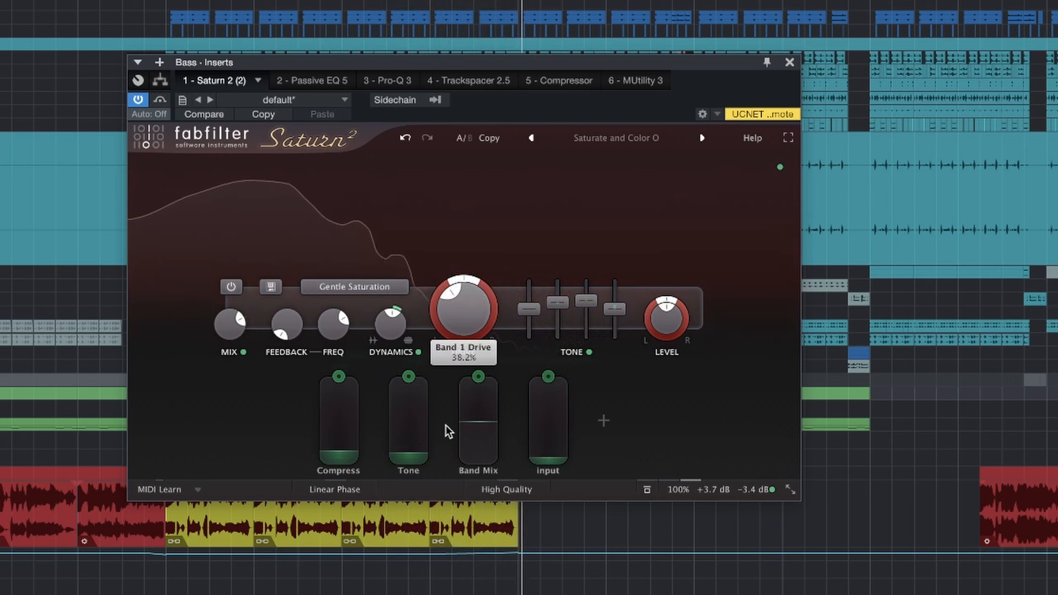
click(789, 62)
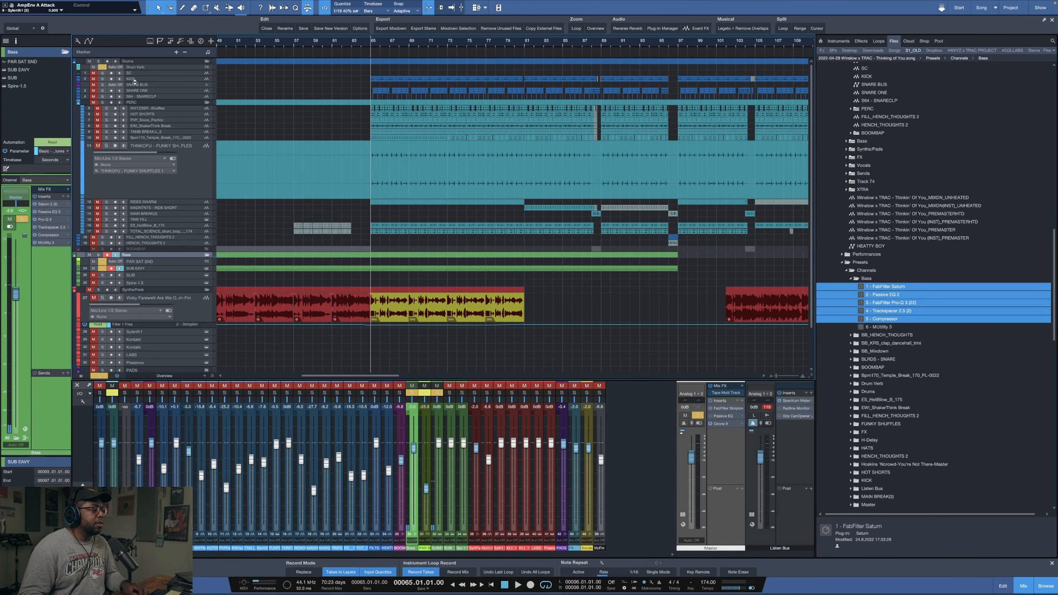
- Set Trackspacer 2.5 on the Bass bus to duck from the KICK sidechain, adjusting its amount and lowering its high-cut
drag(134, 82, 135, 99)
click(104, 83)
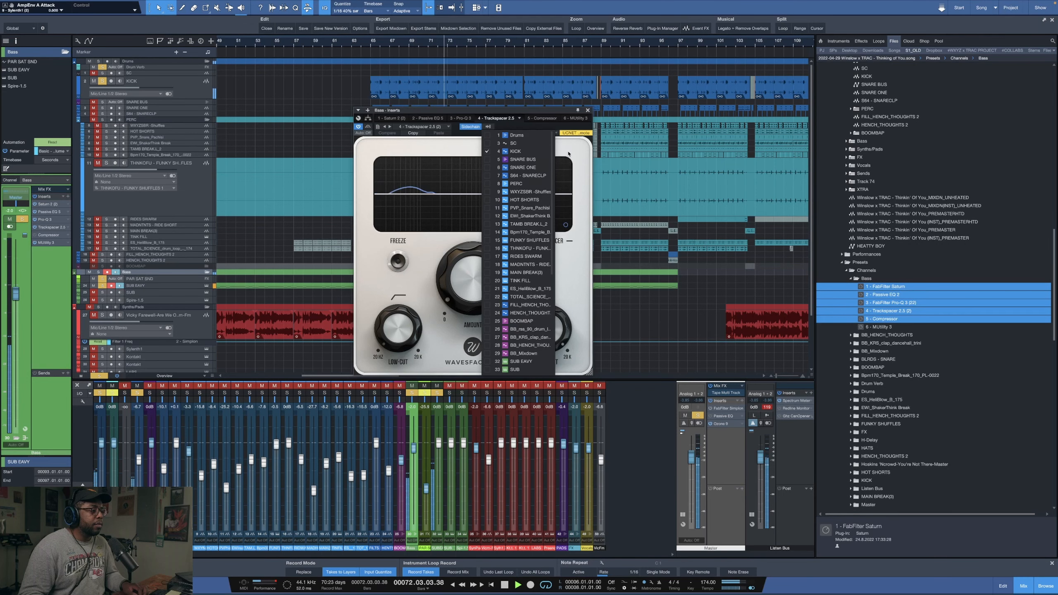
click(569, 154)
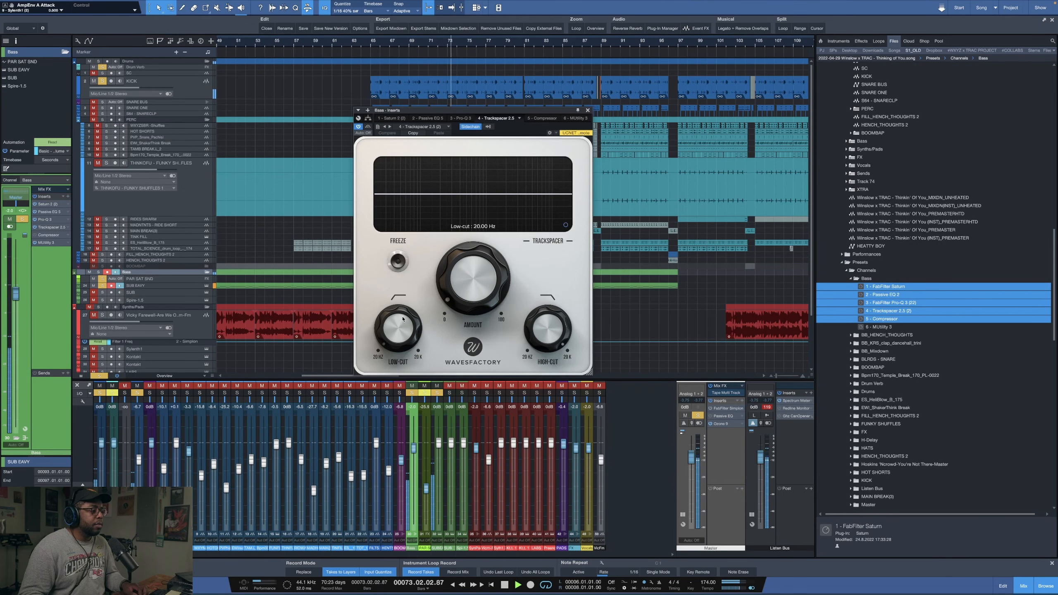
drag(472, 273, 475, 1)
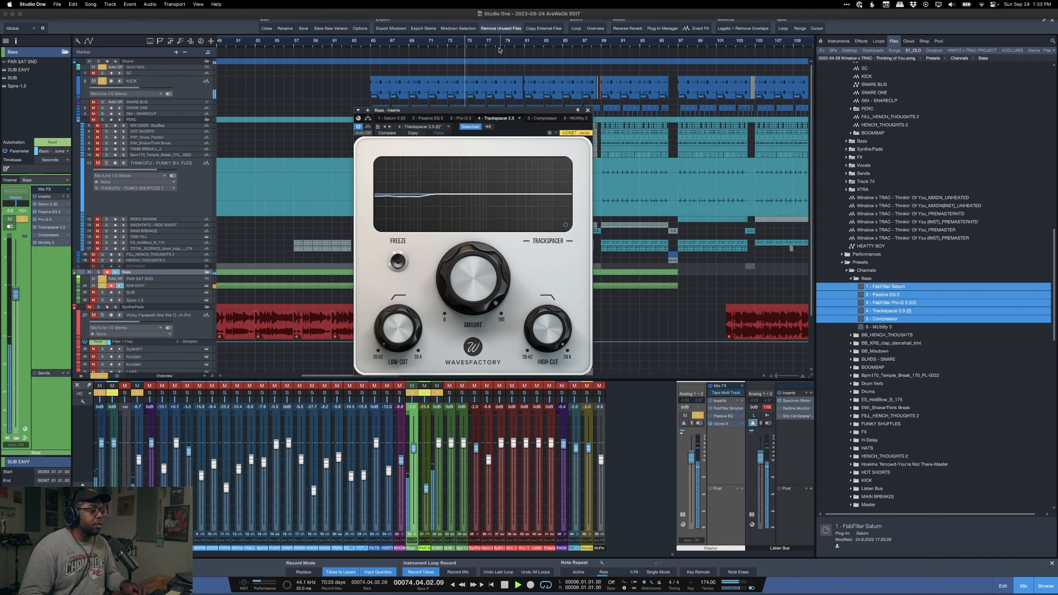
drag(541, 333, 541, 380)
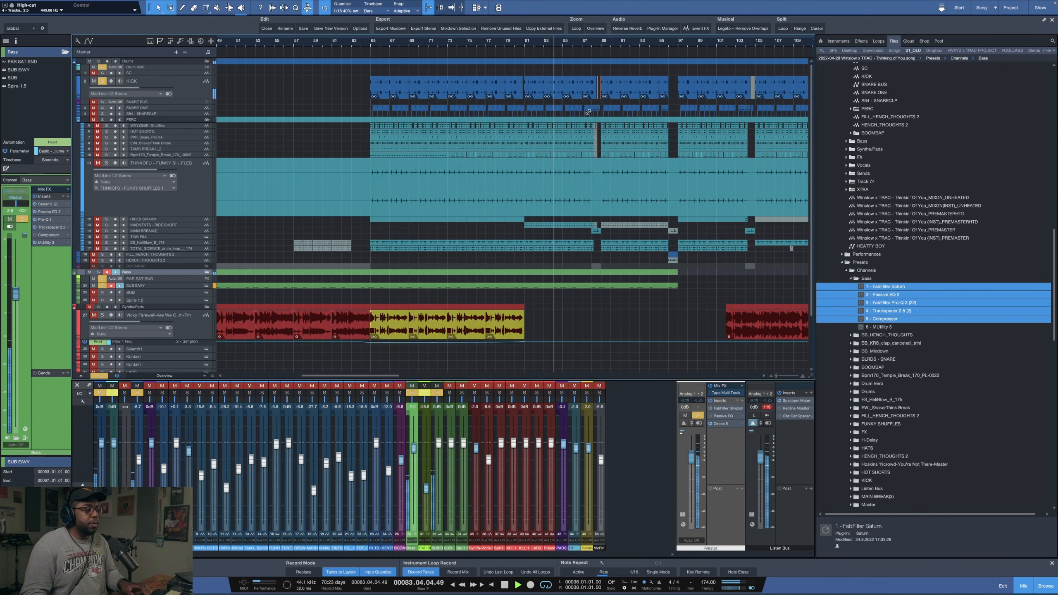
key(space)
- Solo the Drums folder alongside the bass, play from bar 65 and set the Bass bus volume to 0 dB
click(160, 287)
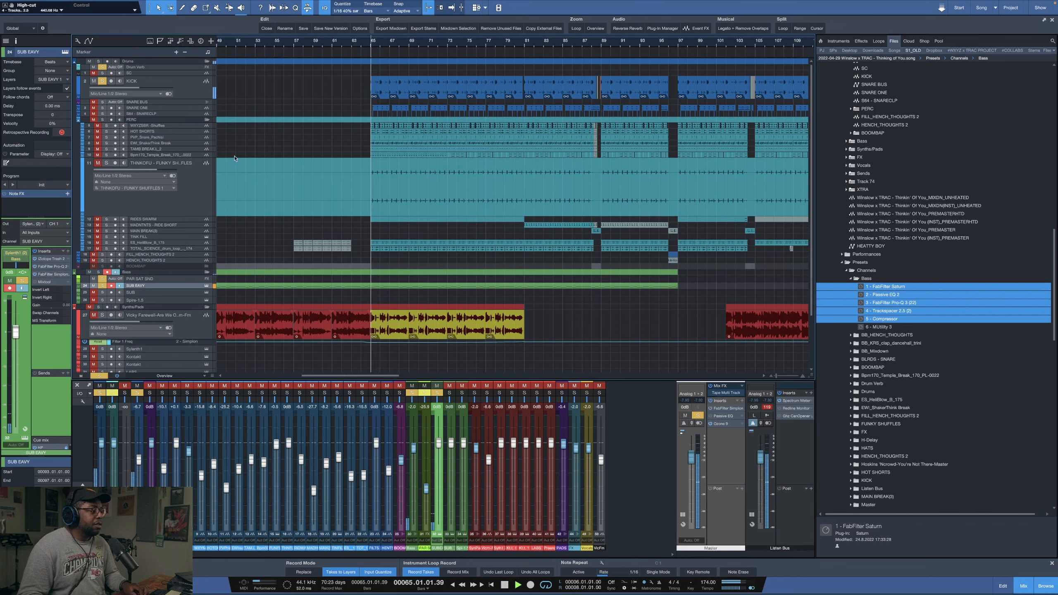
click(99, 61)
key(space)
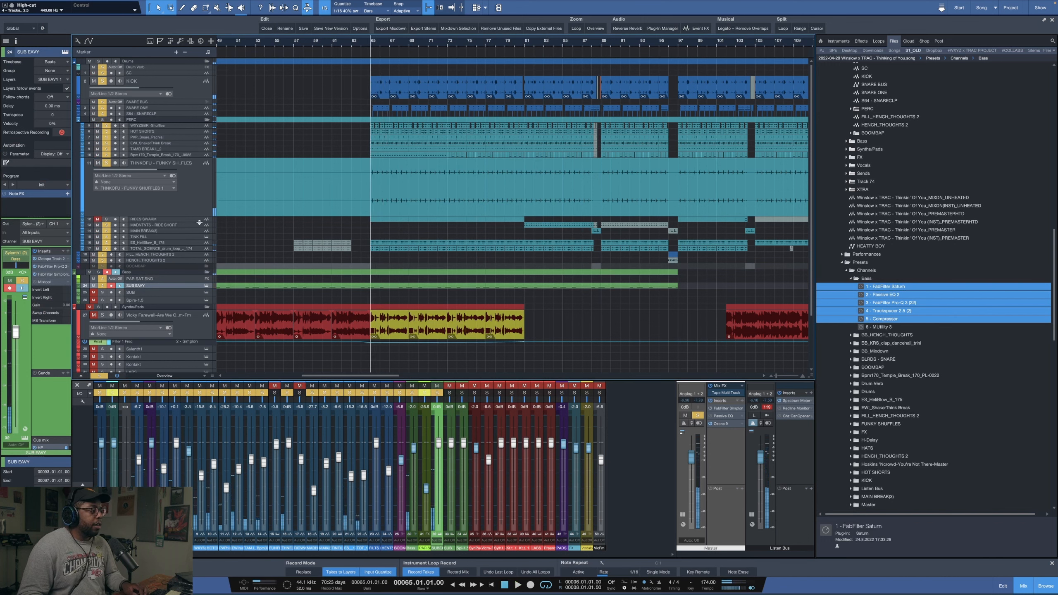
key(space)
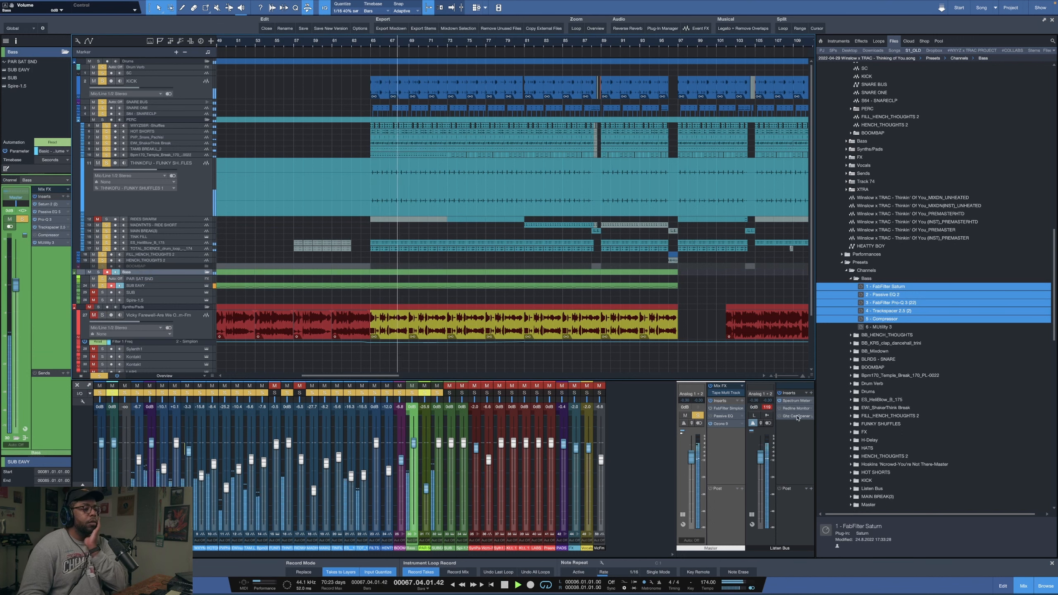
- Adjust the Ozone 9 Maximizer threshold on the master to about -7.1 dB and play the drop
key(space)
click(718, 424)
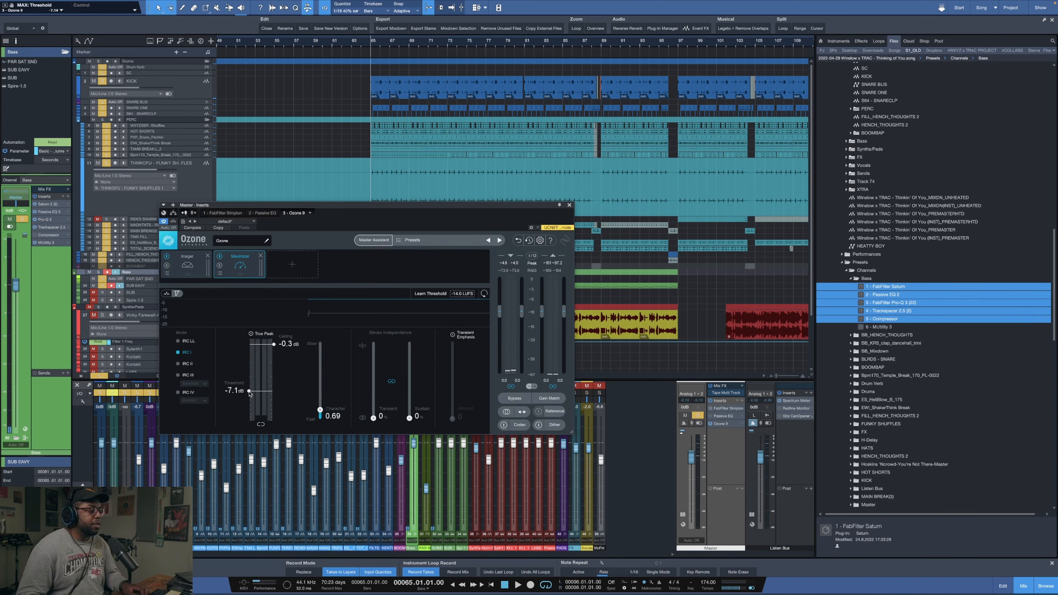
key(space)
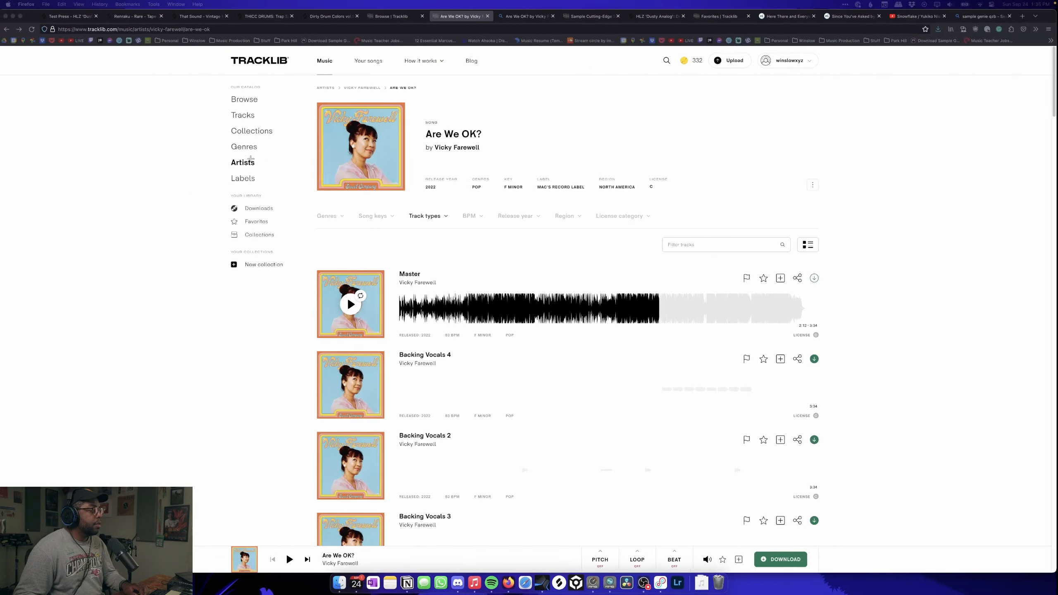
- Check the mix's level and frequency balance in the DigiCheck NG analyzer during playback, then return to Studio One
drag(1, 66, 619, 137)
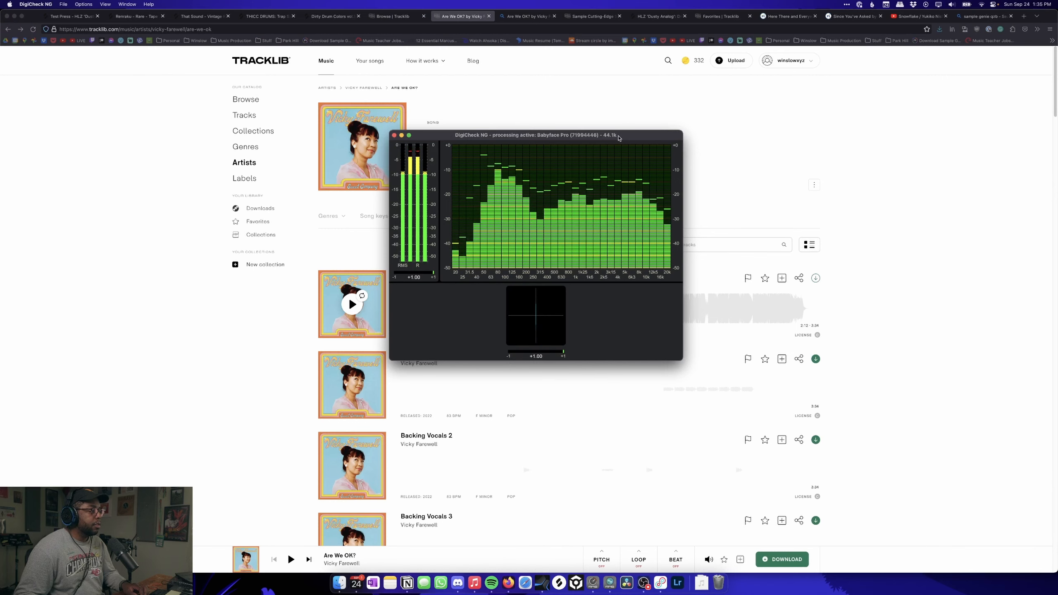
drag(620, 138, 0, 84)
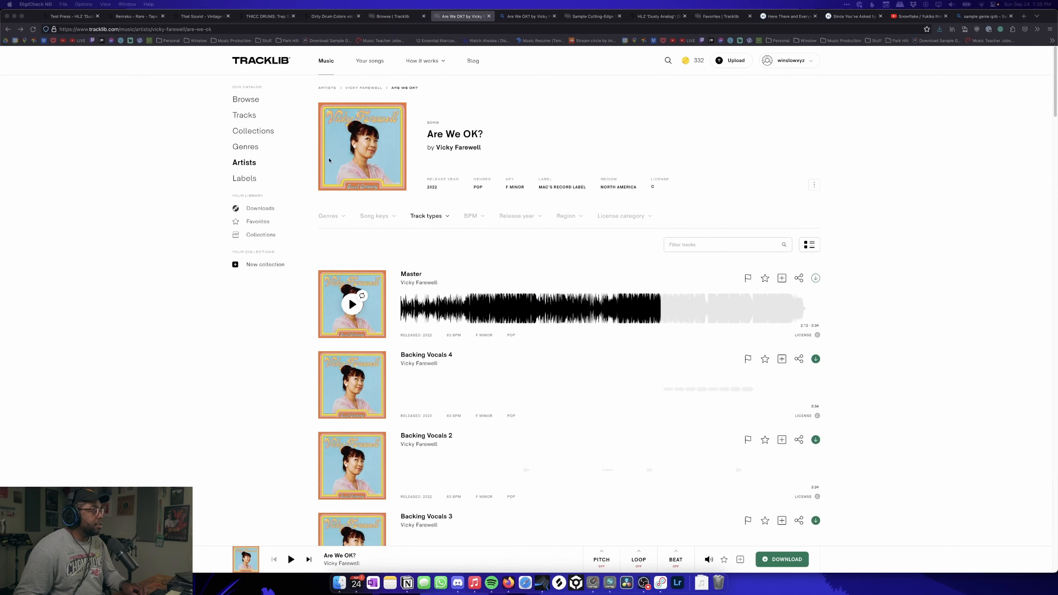
key(ctrl+Right)
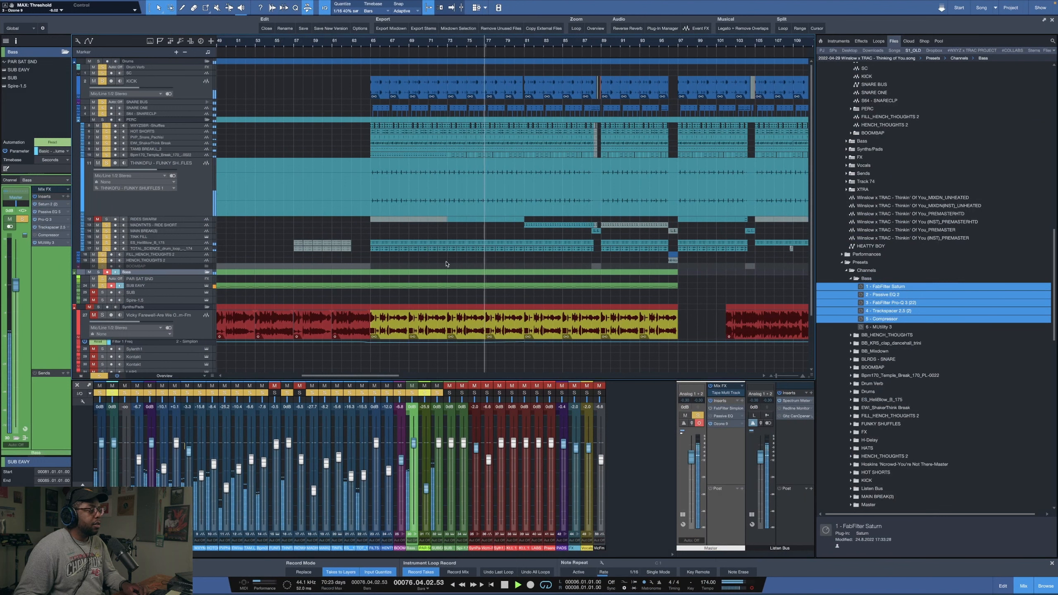
key(space)
- Fine-tune the Vicky Farewell sample track's volume during playback, first with the soloed drums and bass, then with solos cleared
click(131, 314)
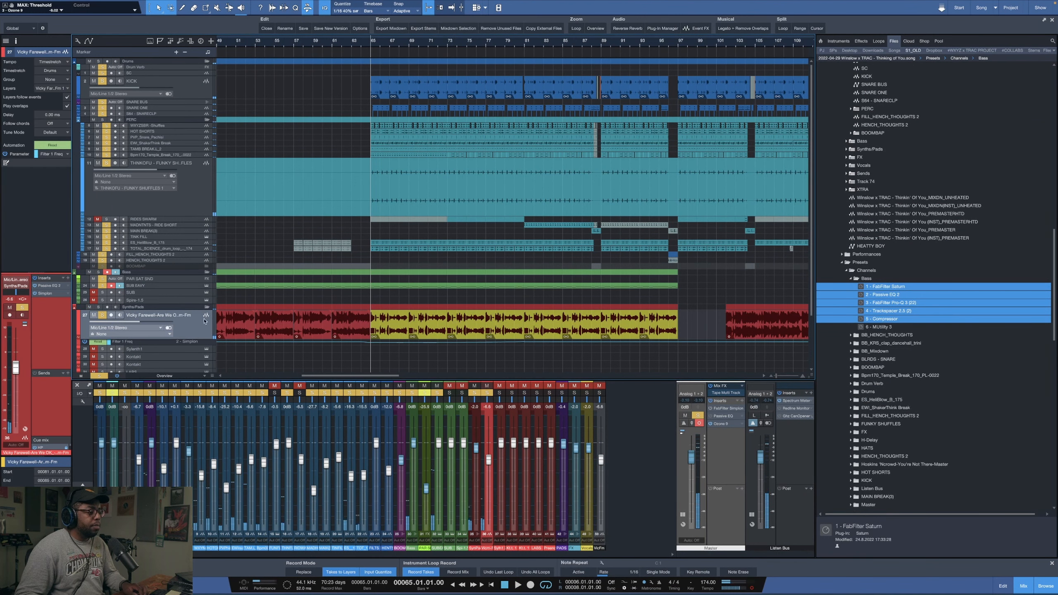
key(space)
drag(14, 367, 15, 372)
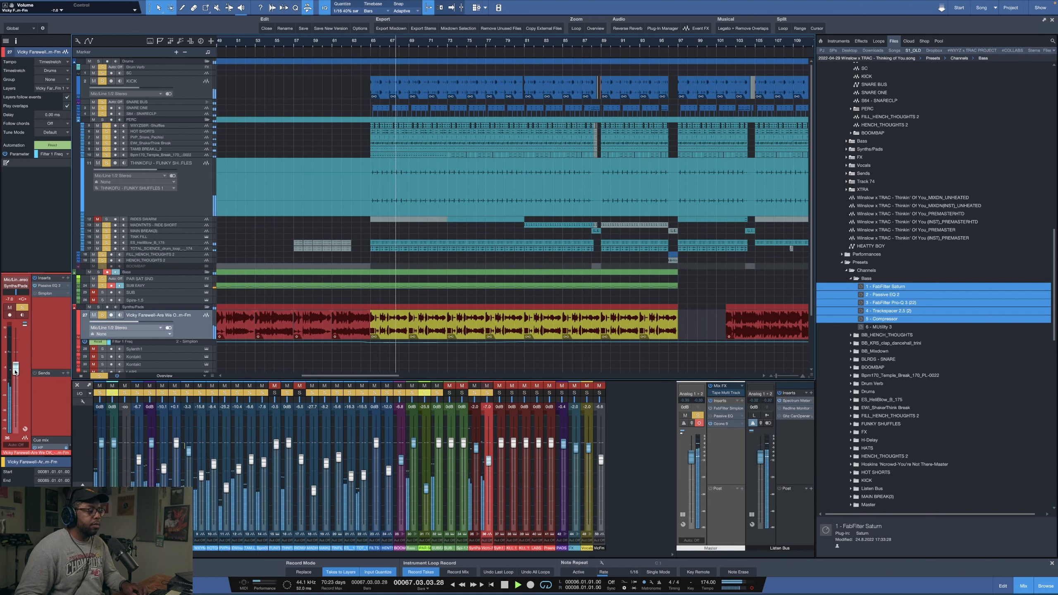
drag(15, 371, 16, 372)
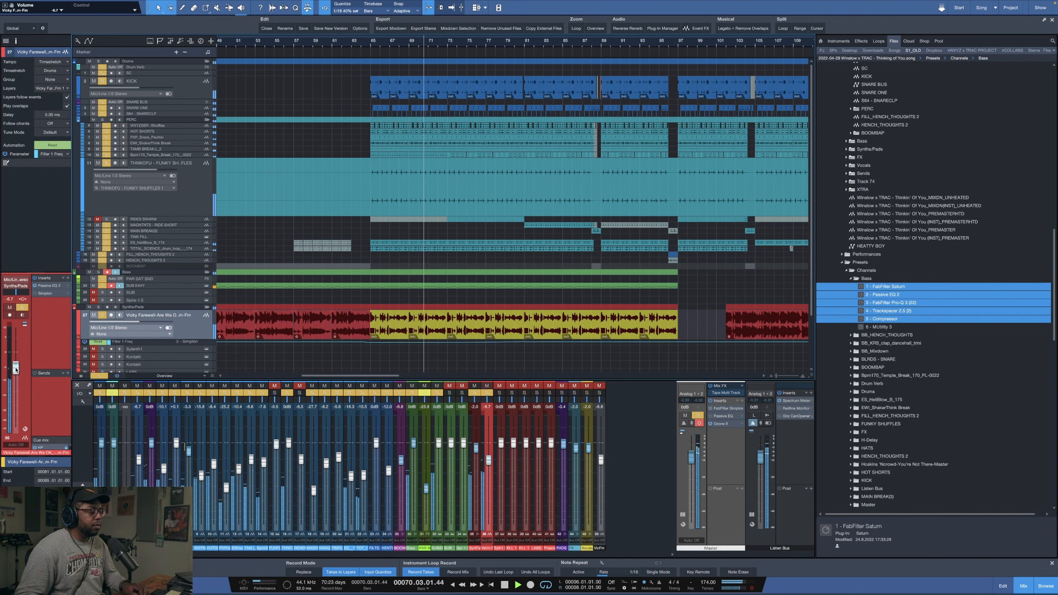
click(107, 163)
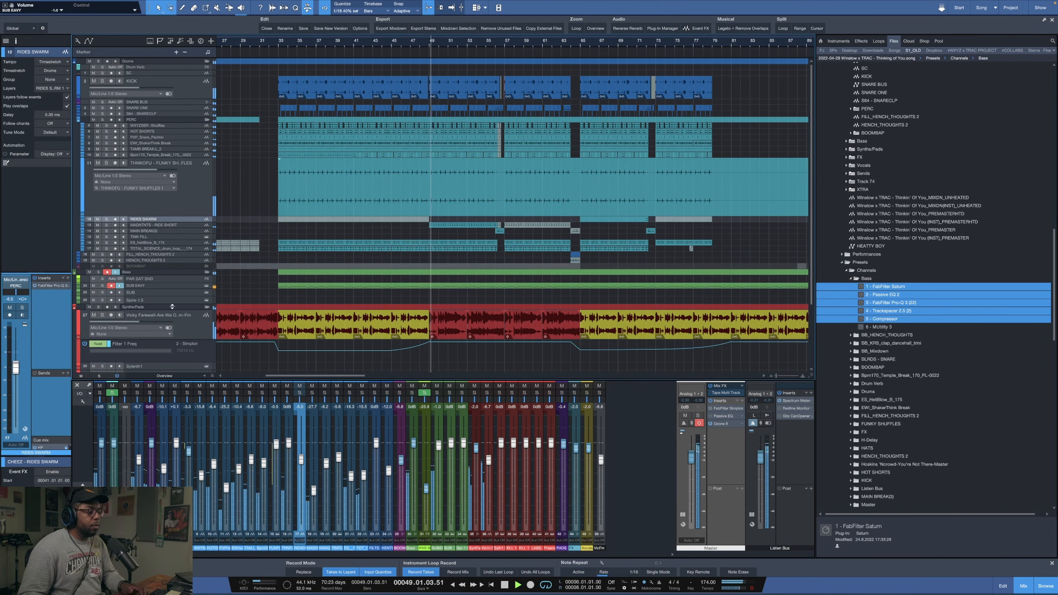
drag(10, 366, 10, 368)
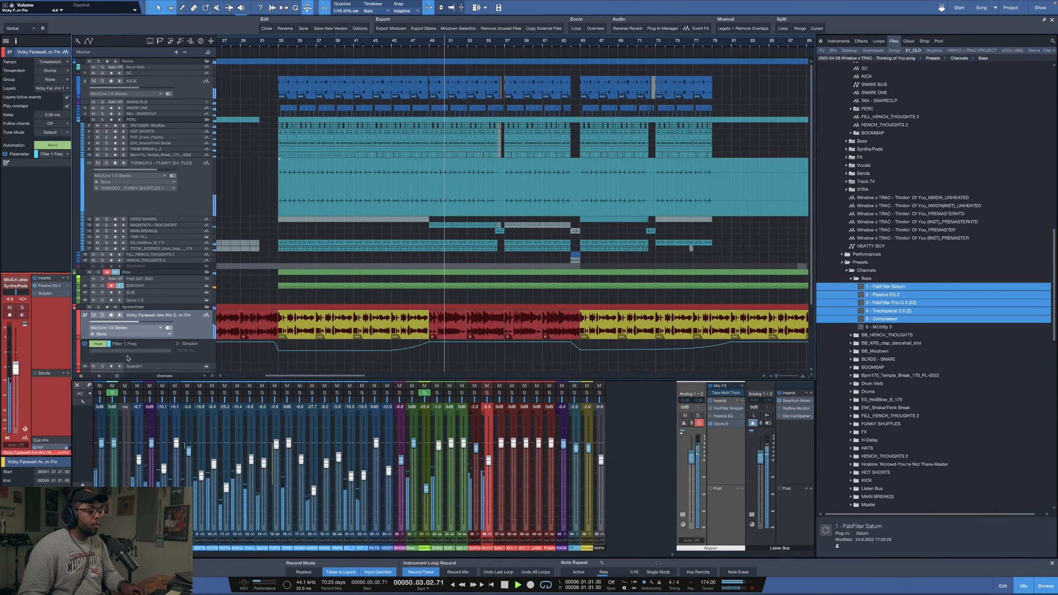
- Switch the master output from mono back to stereo and fit the whole arrangement in view
click(698, 425)
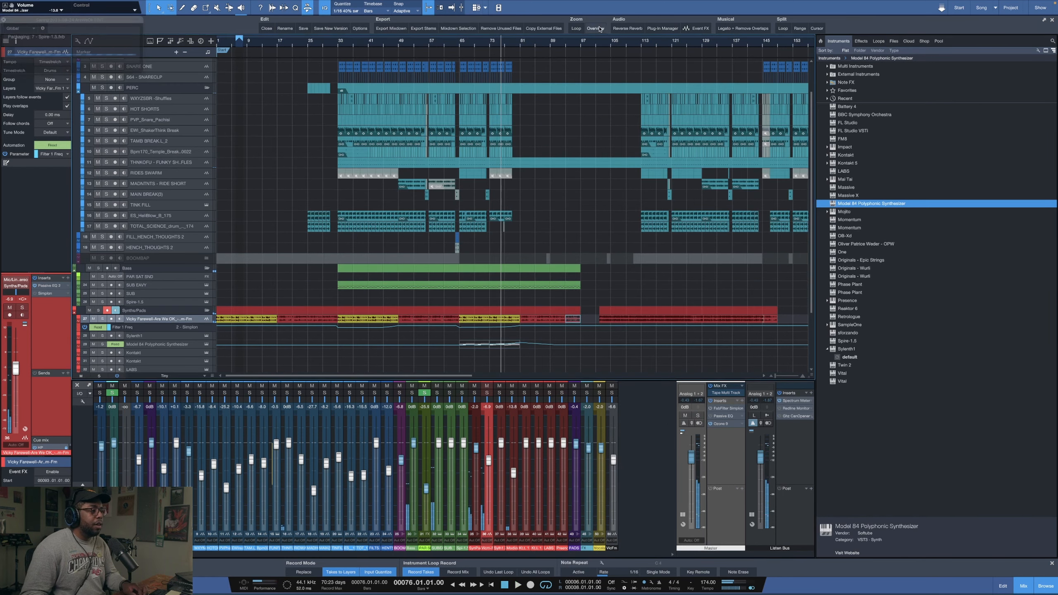
click(597, 29)
scroll(448, 240, down, 5)
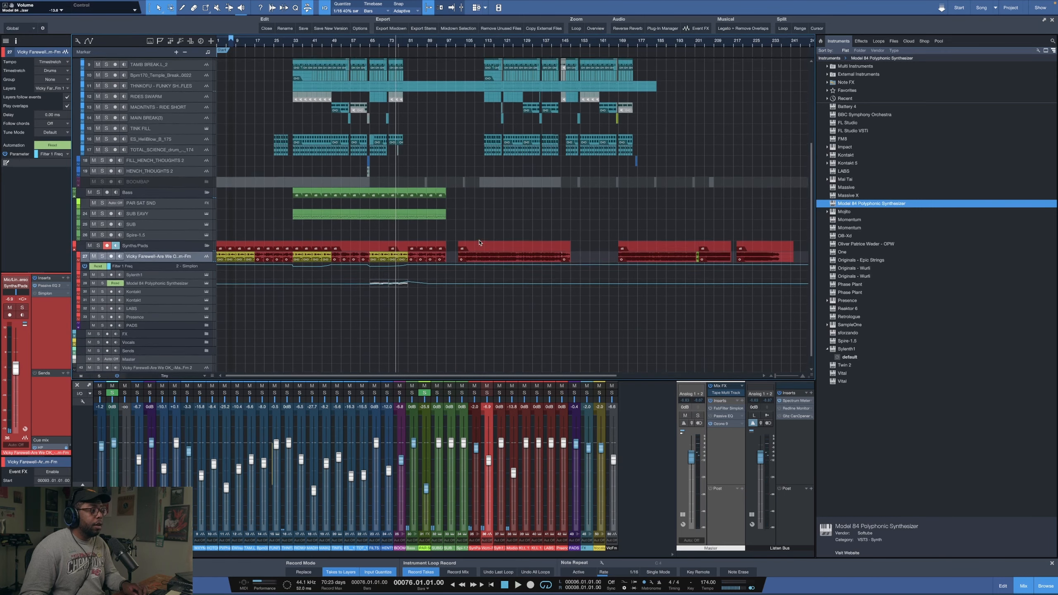